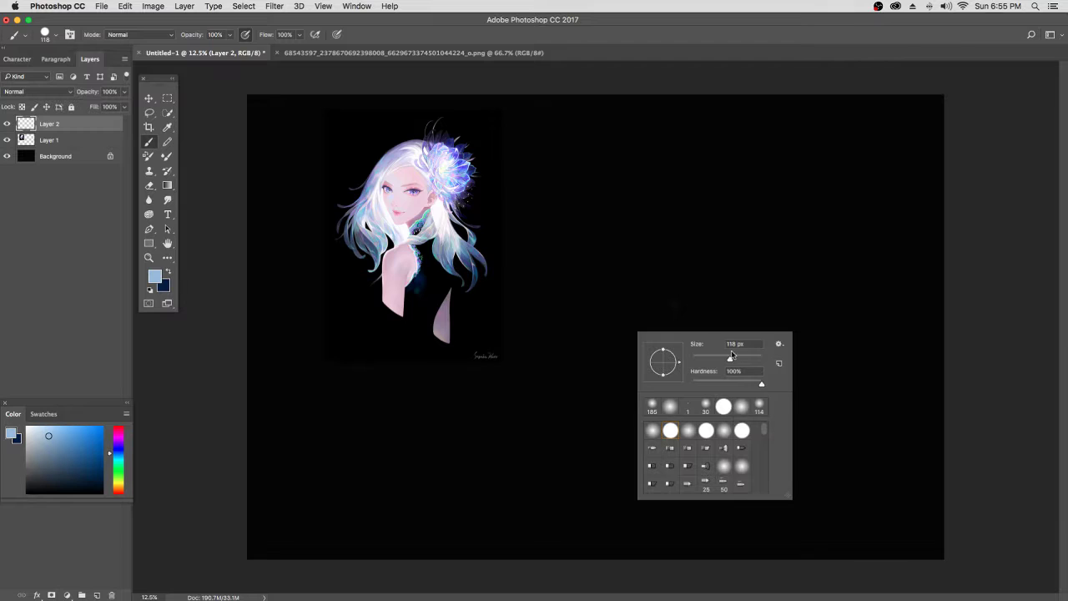
Step: Set the brush size to 380 px and paint a curved diagonal hair strand in dark blue sampled from the reference hair tips
drag(733, 354, 751, 360)
alt+click(481, 275)
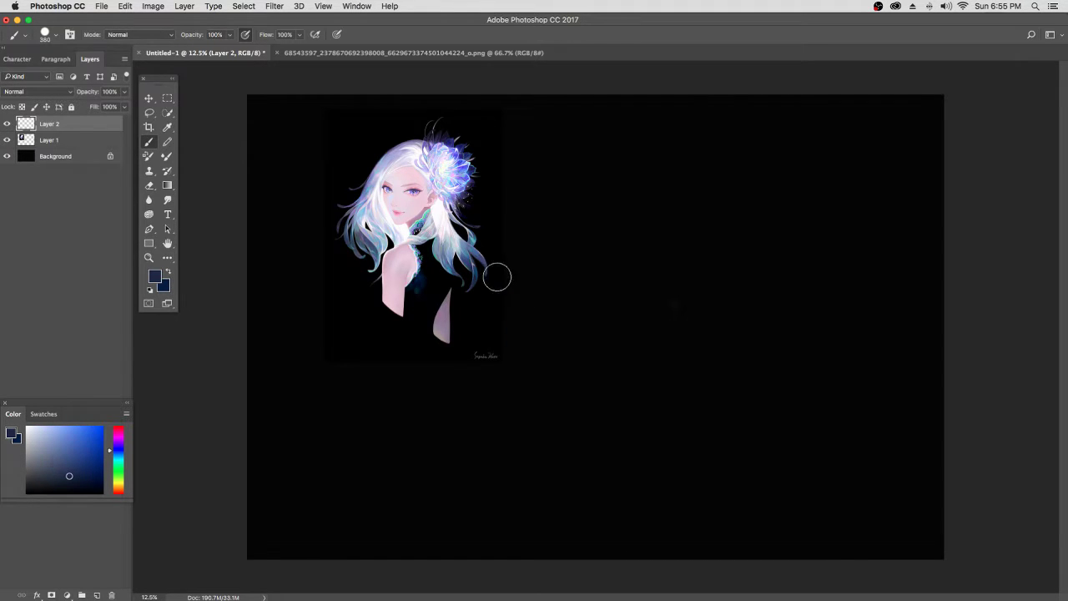
mouse_move(576, 426)
mouse_down()
mouse_move(645, 309)
mouse_move(685, 276)
mouse_move(624, 345)
mouse_move(697, 275)
mouse_move(654, 318)
mouse_move(731, 271)
mouse_move(657, 321)
mouse_move(705, 287)
mouse_move(633, 358)
mouse_move(642, 349)
mouse_move(598, 415)
mouse_move(525, 455)
mouse_up()
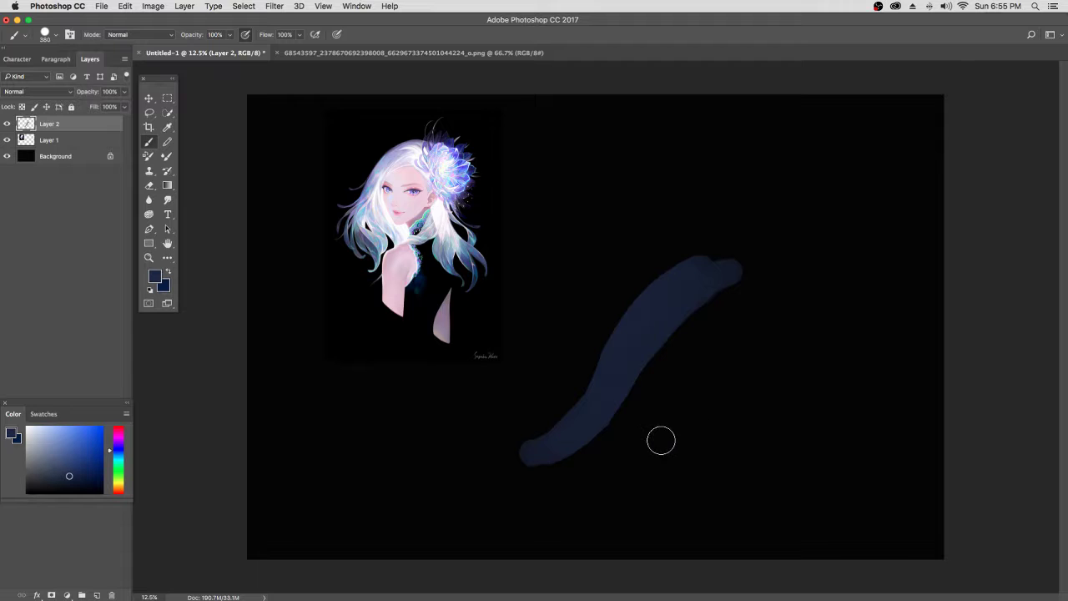
Step: Reduce the brush size to 134 px and cover the strand's upper end with pale pink sampled from the reference hair
right_click(700, 401)
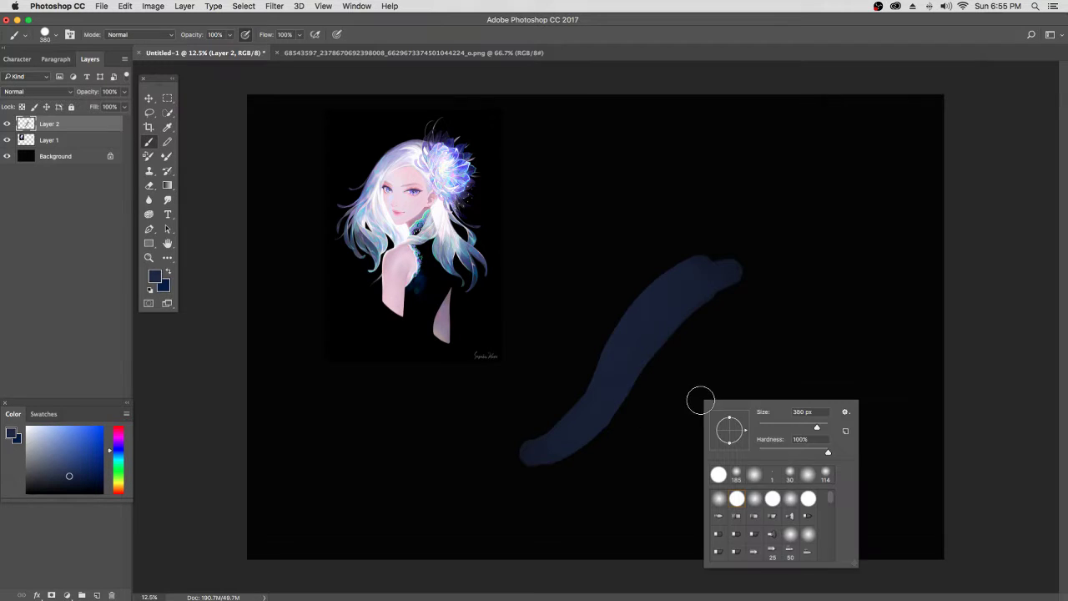
drag(822, 430, 800, 429)
alt+click(446, 208)
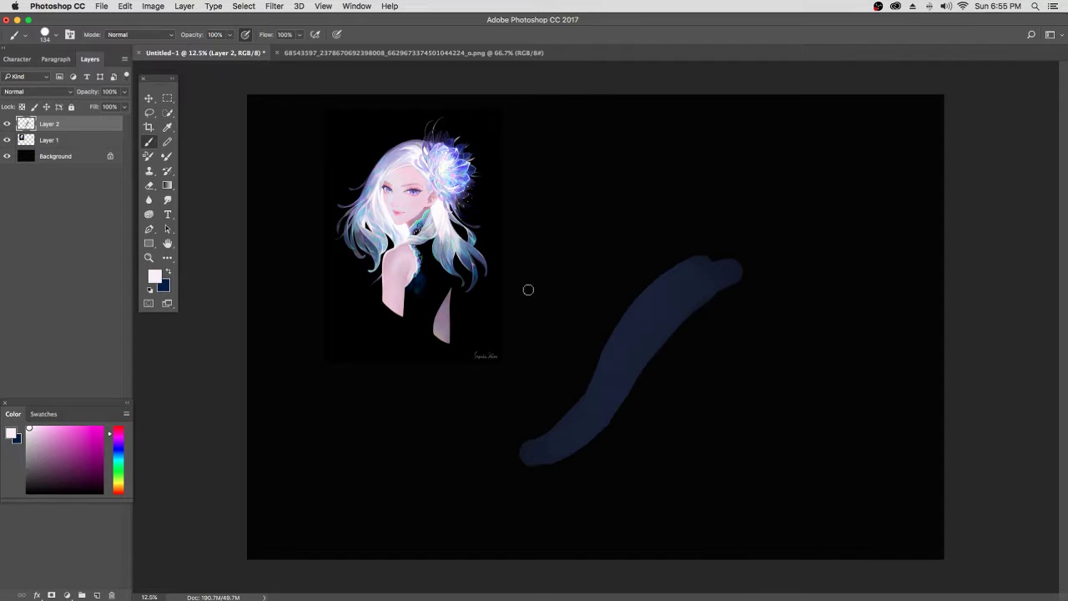
mouse_move(731, 276)
mouse_down()
mouse_move(698, 290)
mouse_move(713, 273)
mouse_move(681, 293)
mouse_move(671, 284)
mouse_move(706, 252)
mouse_move(686, 266)
mouse_move(736, 269)
mouse_move(687, 309)
mouse_move(738, 260)
mouse_up()
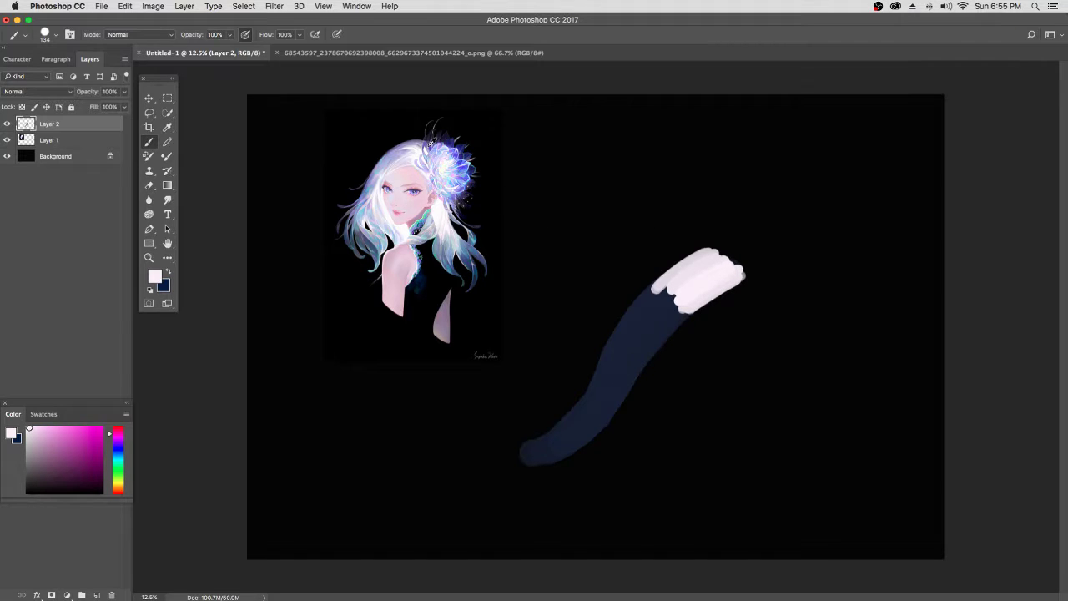
Step: Paint purple, lavender and light blue patches below the strand's pale upper end, using colors sampled from the reference portrait
alt+click(430, 145)
mouse_move(651, 304)
mouse_down()
mouse_move(650, 332)
mouse_move(638, 367)
mouse_up()
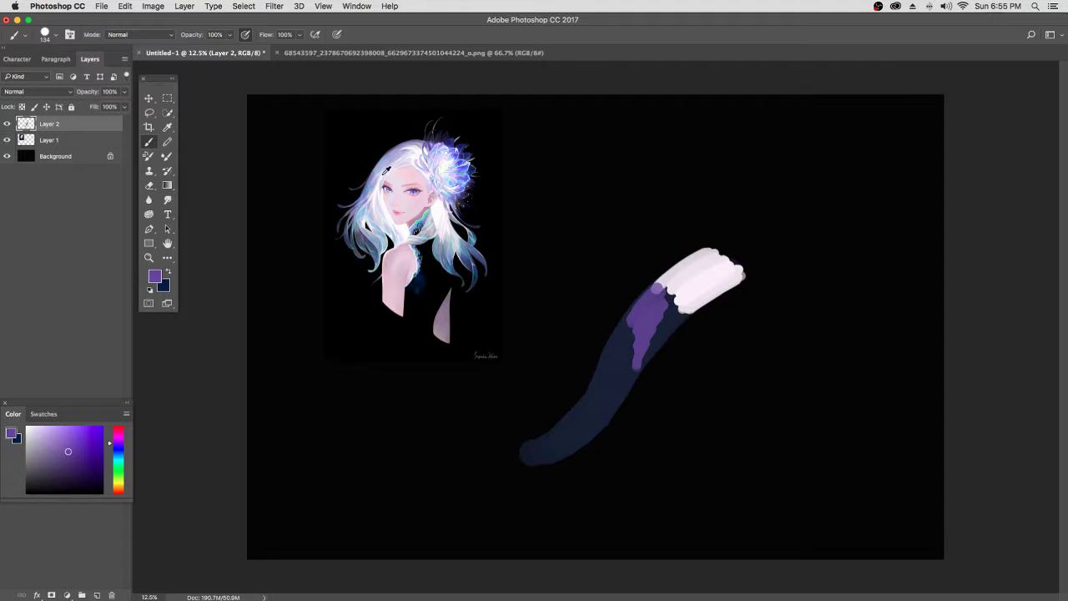
alt+click(386, 170)
mouse_move(683, 288)
mouse_down()
mouse_move(660, 322)
mouse_move(678, 309)
mouse_move(653, 345)
mouse_move(631, 319)
mouse_move(637, 313)
mouse_move(624, 369)
mouse_up()
alt+click(447, 221)
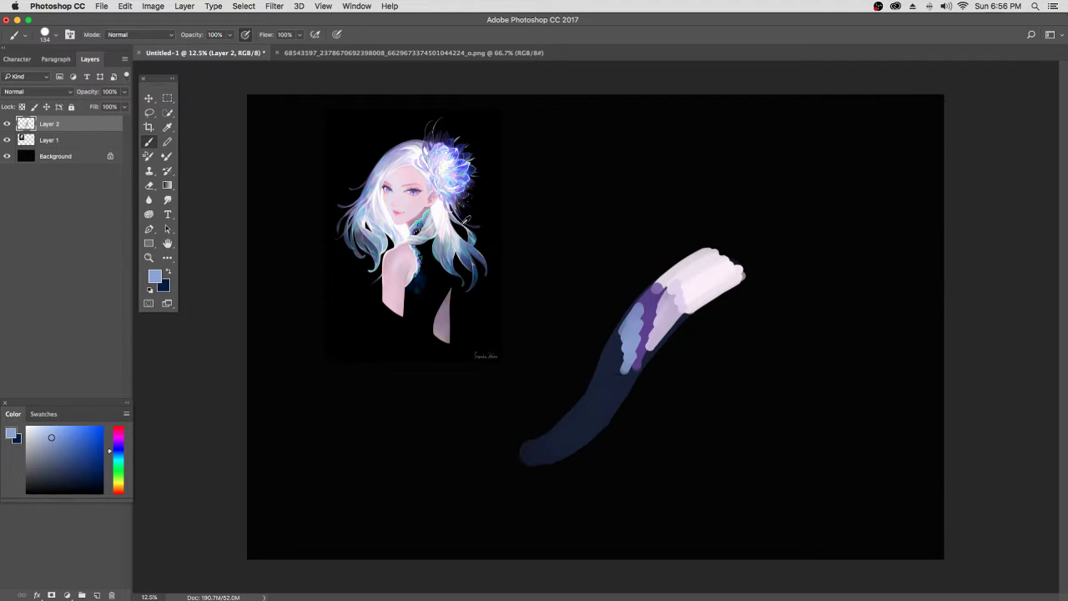
Step: Paint teal, muted blue-green and dark blue patches down the strand's middle, sampling the colors from the reference hair and the strand
alt+click(477, 237)
drag(630, 317, 614, 401)
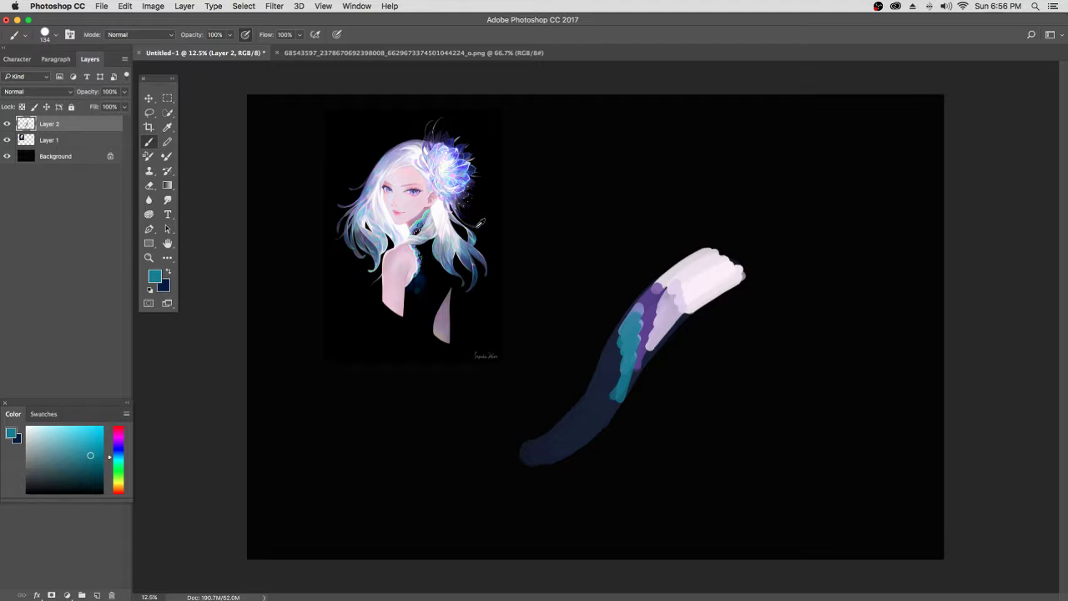
alt+click(474, 237)
mouse_move(615, 336)
mouse_down()
mouse_move(613, 383)
mouse_move(594, 403)
mouse_up()
alt+click(594, 404)
drag(621, 333, 614, 409)
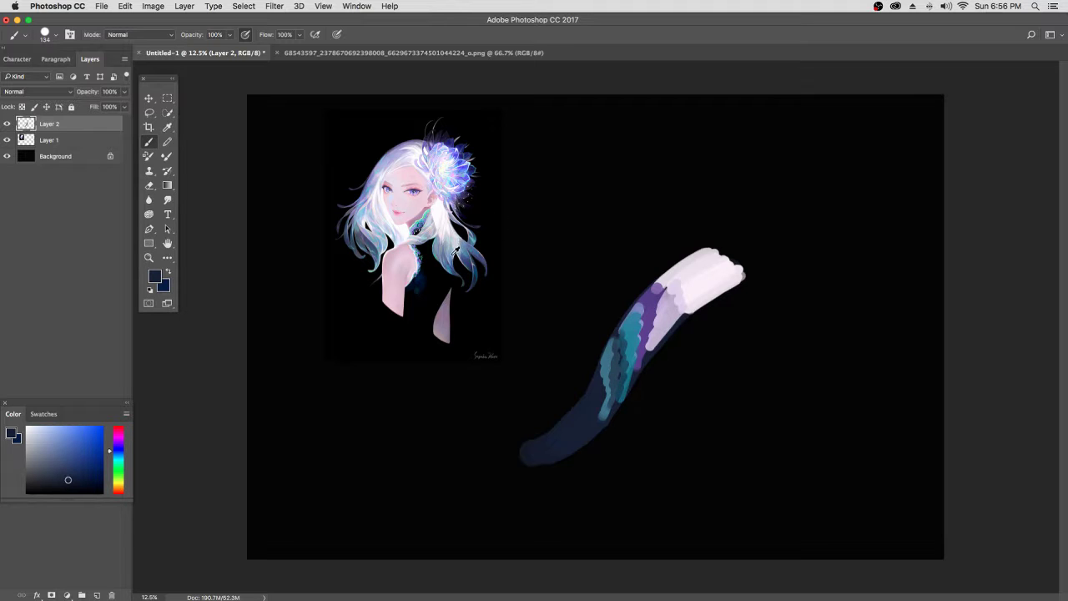
Step: Paint grey-violet and muted purple patches over the strand's lower section with colors sampled from the reference hair
alt+click(455, 250)
mouse_move(599, 369)
mouse_down()
mouse_move(589, 427)
mouse_move(485, 257)
mouse_move(581, 431)
mouse_move(570, 433)
mouse_move(592, 391)
mouse_move(567, 437)
mouse_up()
alt+click(487, 251)
Step: Switch to a soft round brush and blend sampled purple into the edge of the strand's pale upper section
right_click(669, 436)
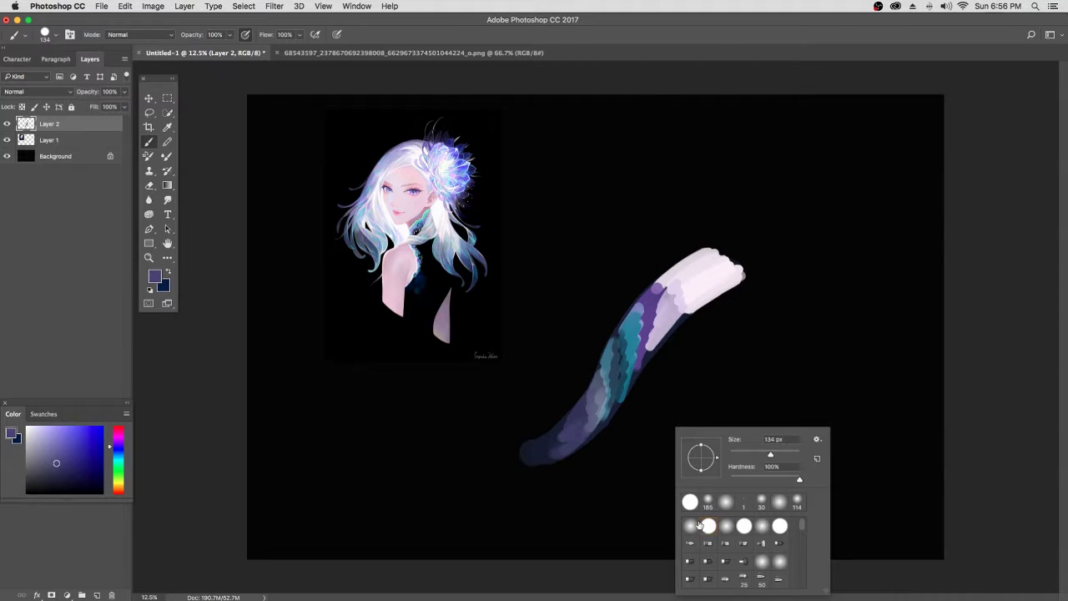
click(691, 526)
alt+click(663, 290)
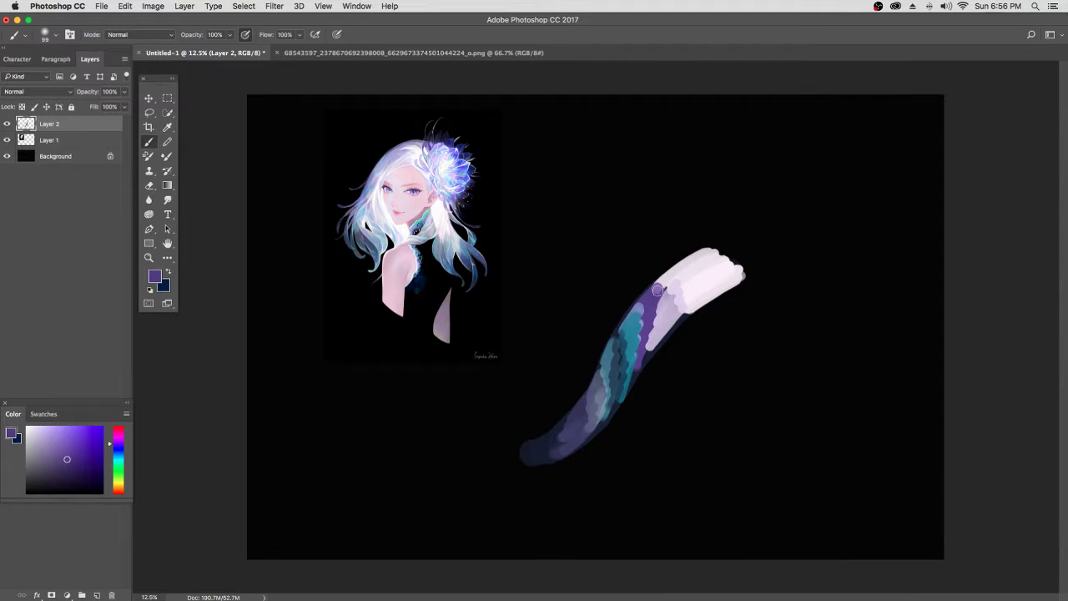
mouse_move(663, 300)
mouse_down()
mouse_move(641, 361)
mouse_move(665, 276)
mouse_move(722, 255)
mouse_move(658, 289)
mouse_up()
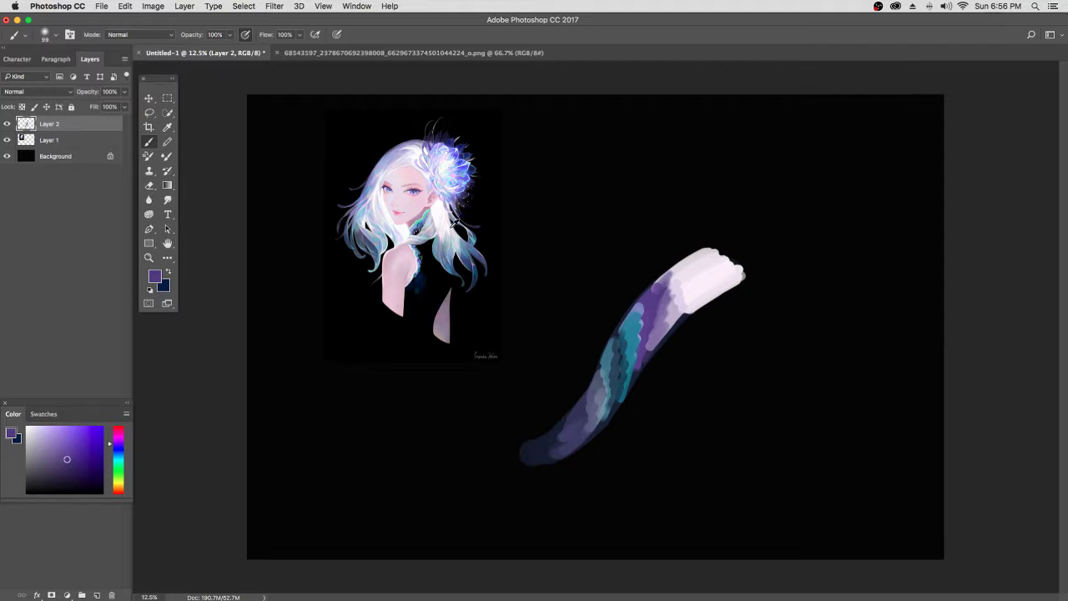
Step: Add a bright pink streak sampled from the flower beside the purple band, and pale pink highlights along both strand edges
alt+click(458, 226)
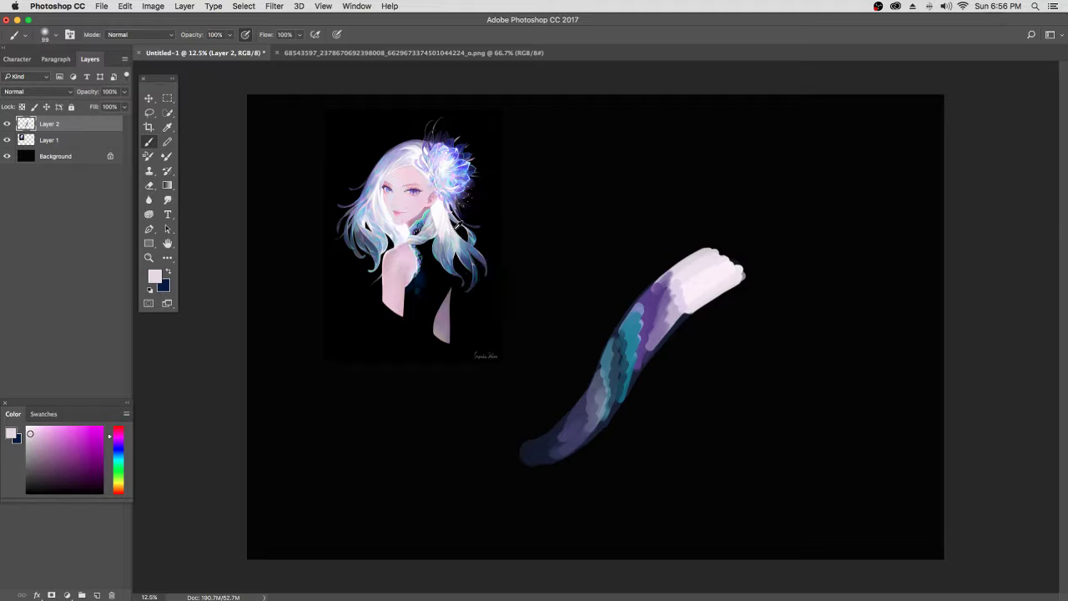
alt+click(382, 194)
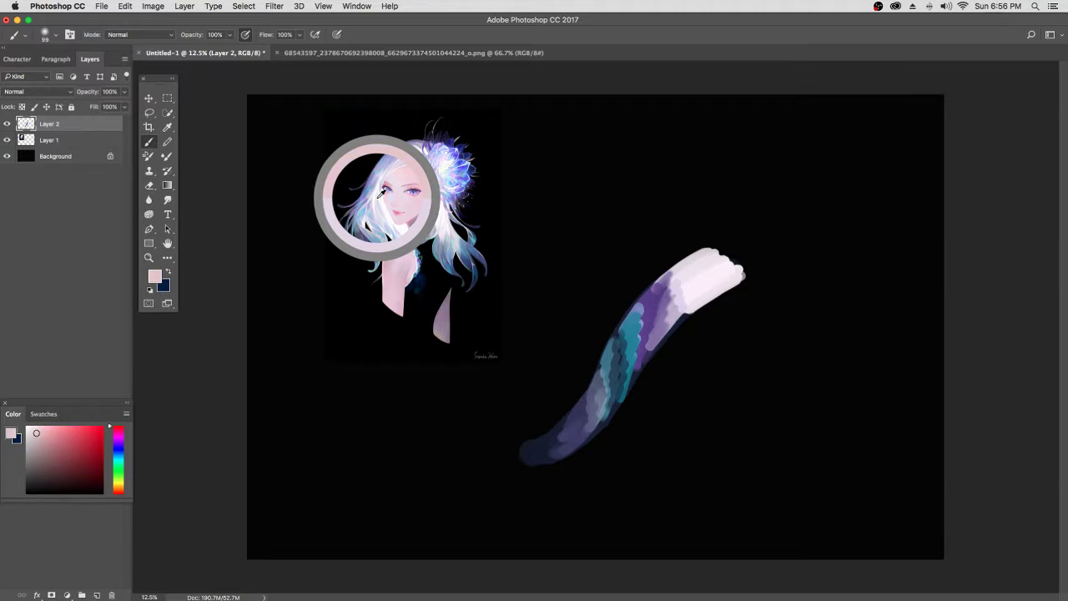
alt+click(456, 171)
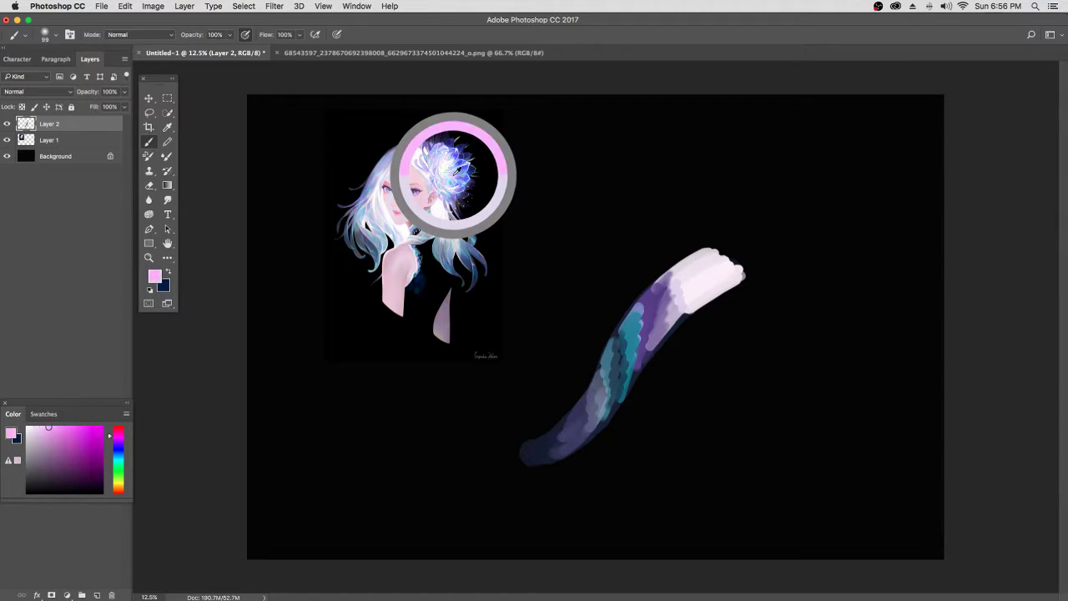
drag(666, 284, 651, 343)
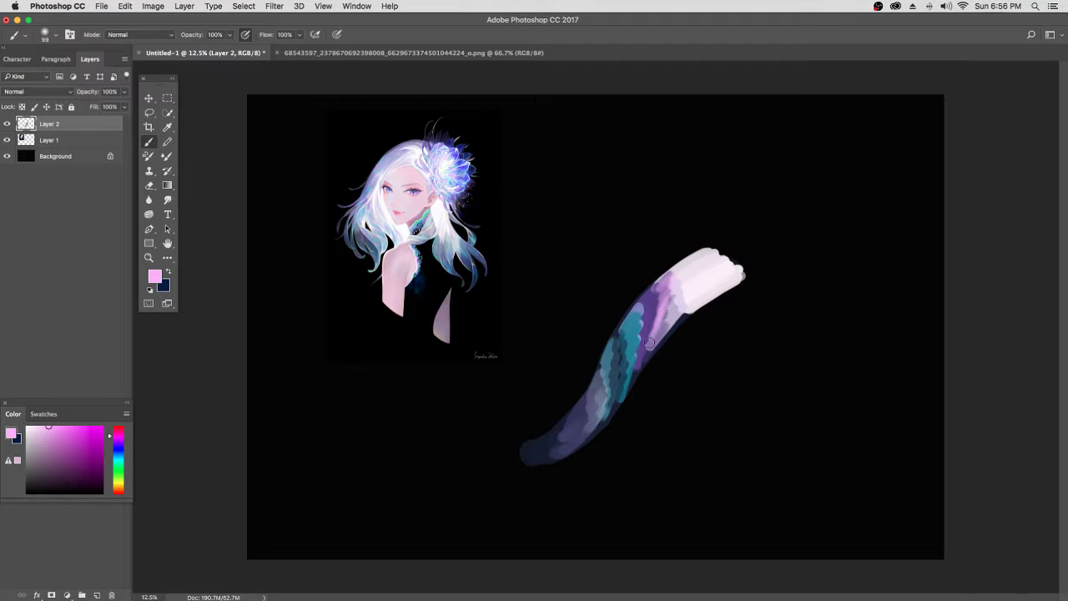
alt+click(700, 276)
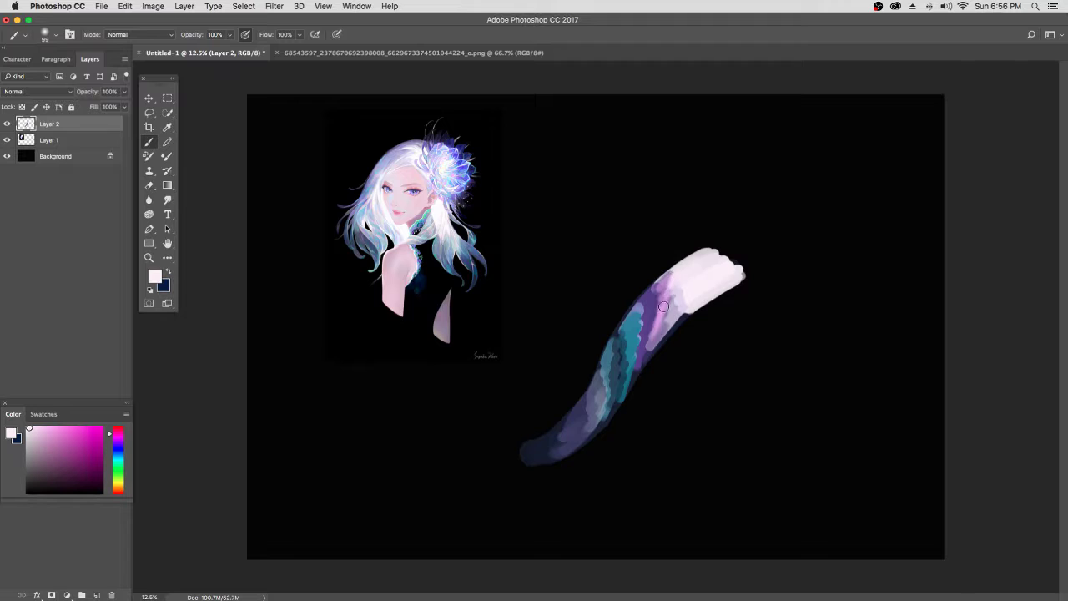
mouse_move(665, 307)
mouse_down()
mouse_move(657, 336)
mouse_move(685, 308)
mouse_move(653, 344)
mouse_move(701, 303)
mouse_move(646, 359)
mouse_move(669, 321)
mouse_move(657, 281)
mouse_move(643, 315)
mouse_move(662, 281)
mouse_move(625, 323)
mouse_move(657, 283)
mouse_move(620, 339)
mouse_move(645, 297)
mouse_move(626, 357)
mouse_up()
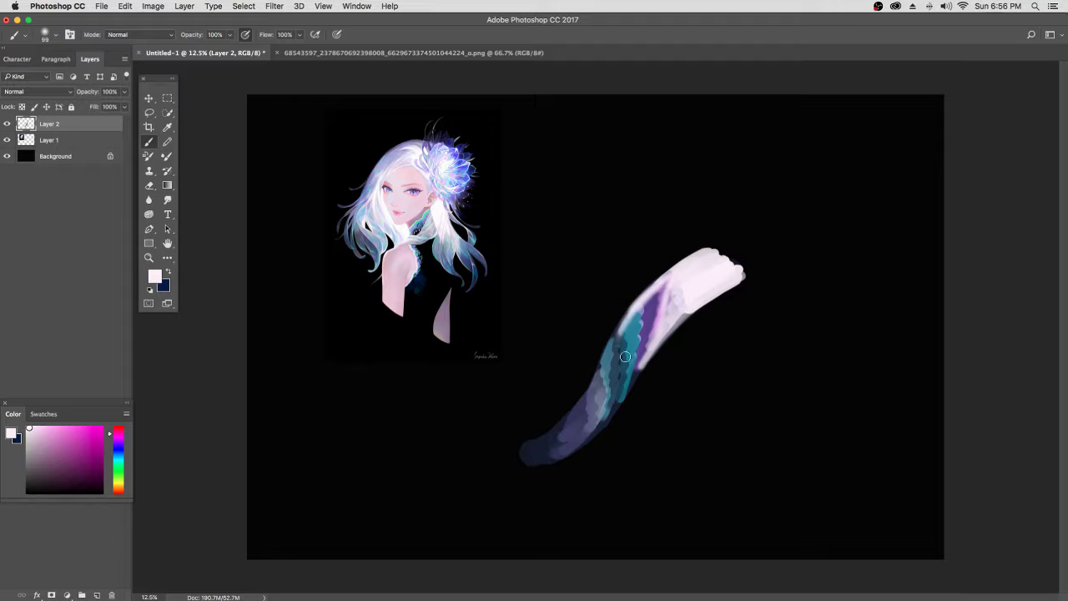
Step: Smooth the teal and purple bands with colors sampled from the strand, and draw a lilac edge down beside them
alt+click(642, 311)
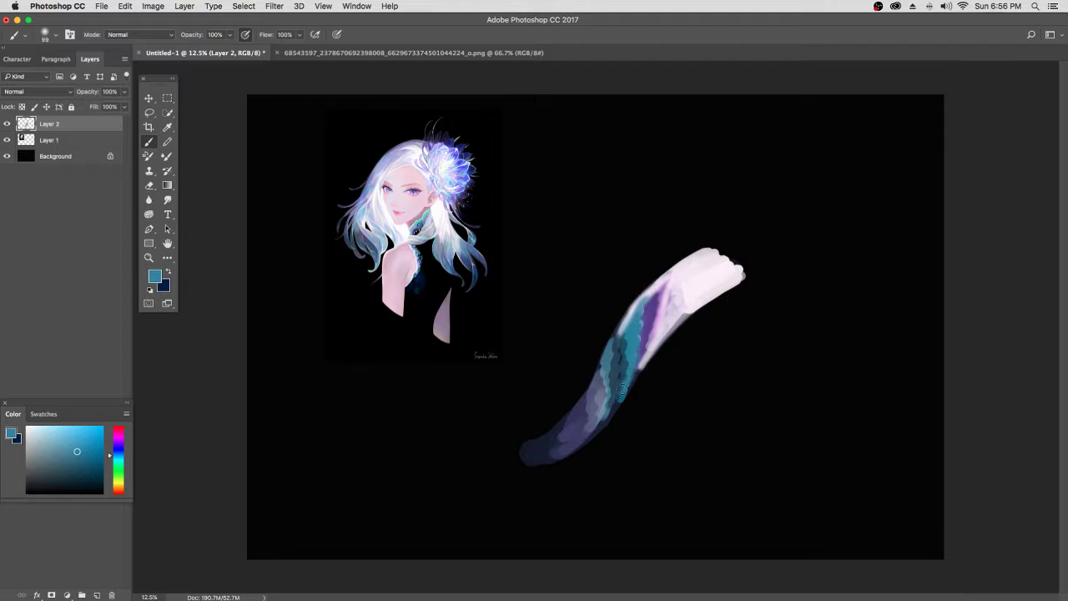
drag(622, 390, 630, 372)
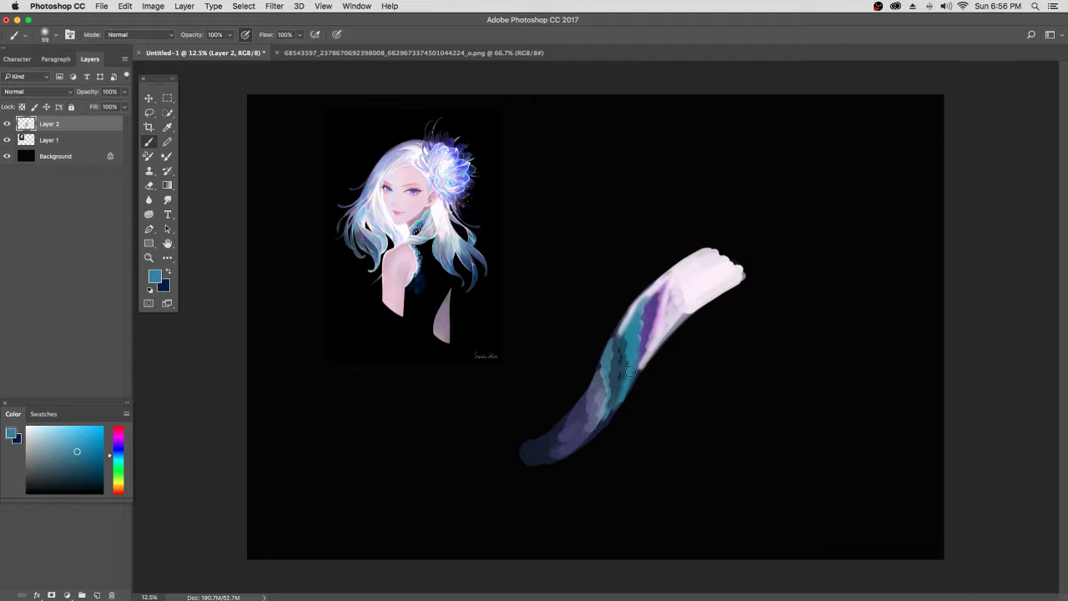
alt+click(660, 294)
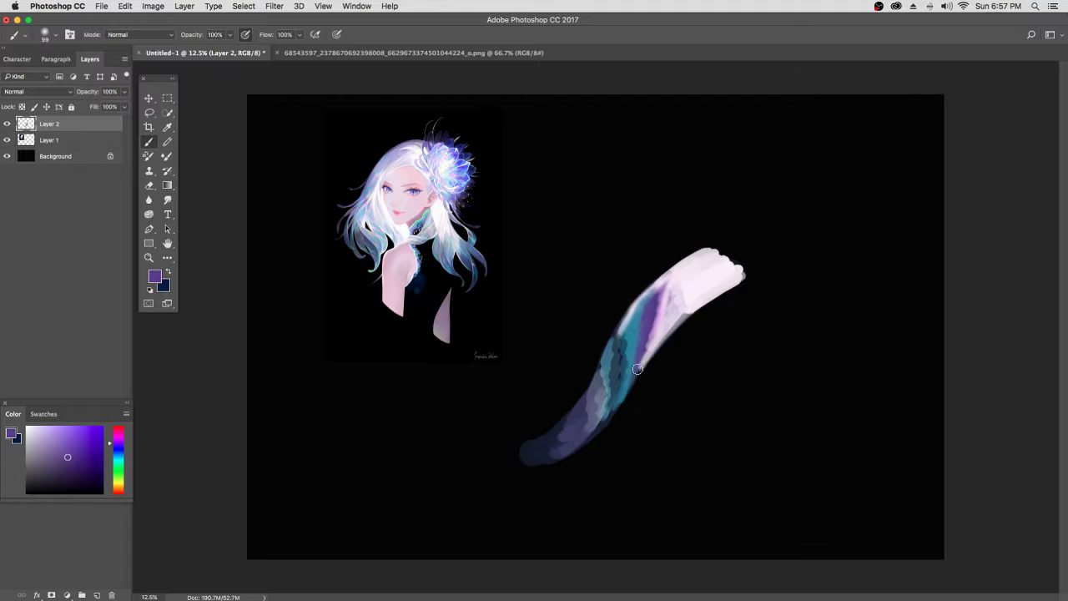
alt+click(659, 315)
drag(659, 321, 638, 367)
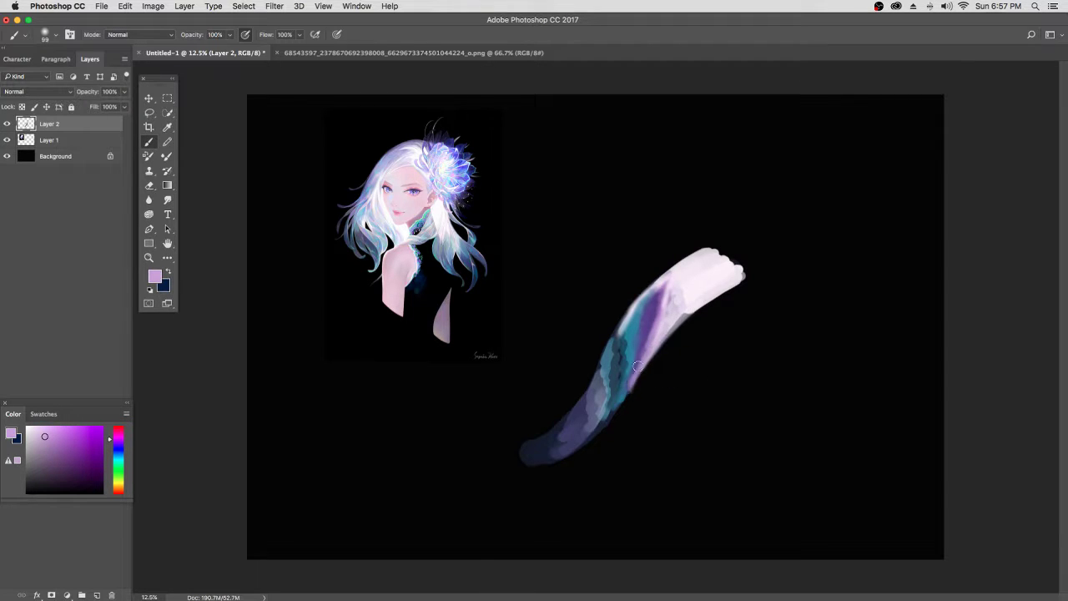
Step: Extend the purple band up into the pale upper section with soft strokes of purple sampled from the strand
alt+click(656, 303)
alt+click(665, 299)
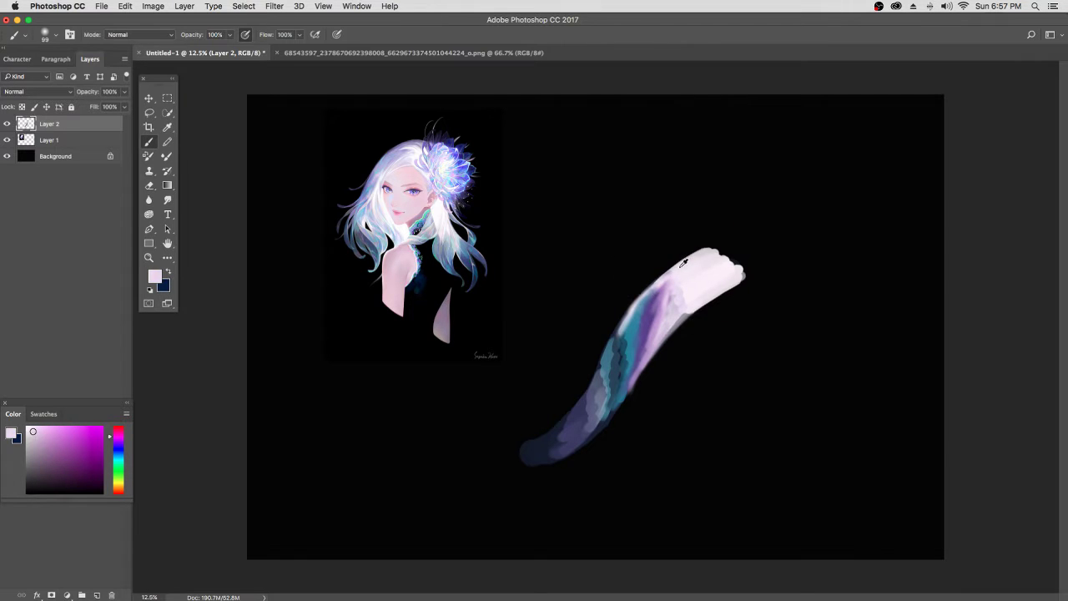
alt+click(654, 301)
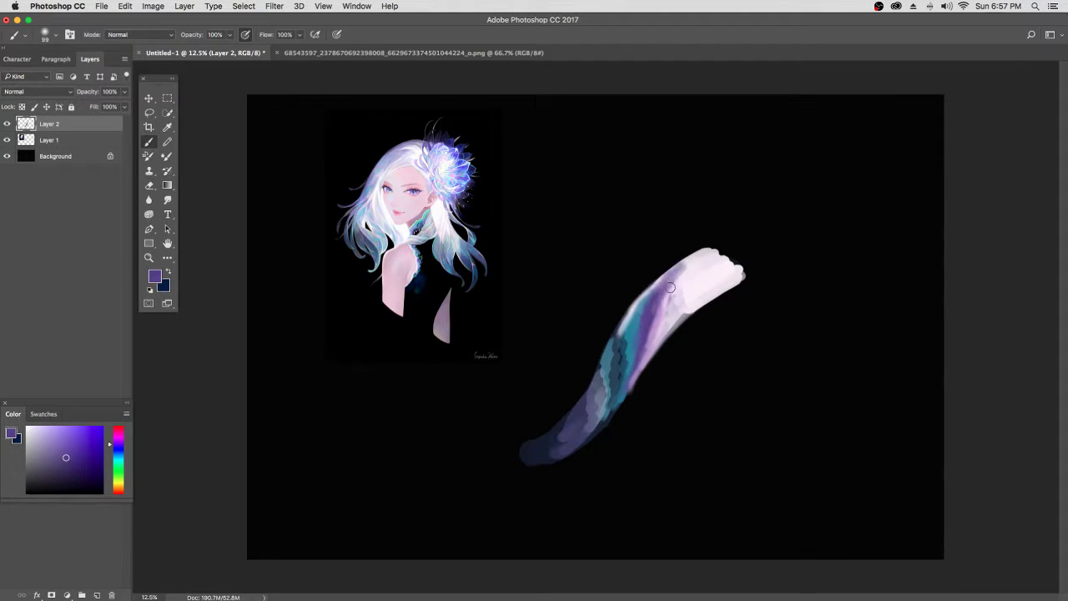
alt+click(659, 309)
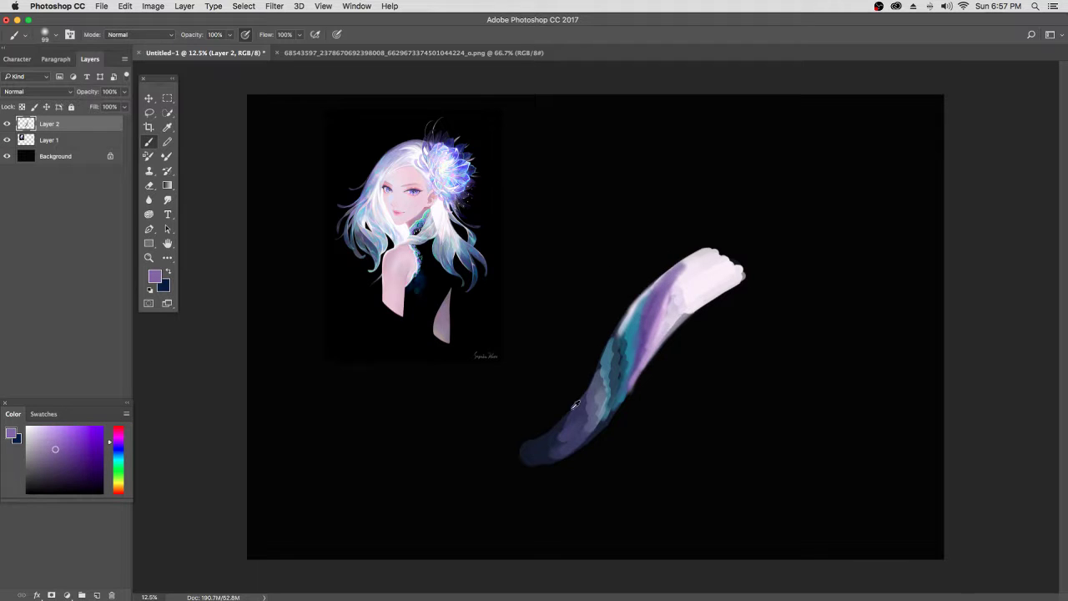
Step: Blend the strand's middle with alternating soft strokes of sampled dark navy and teal blue, smoothing the jagged patch edges
alt+click(556, 426)
mouse_move(627, 351)
mouse_down()
mouse_move(616, 315)
mouse_move(618, 390)
mouse_up()
alt+click(636, 318)
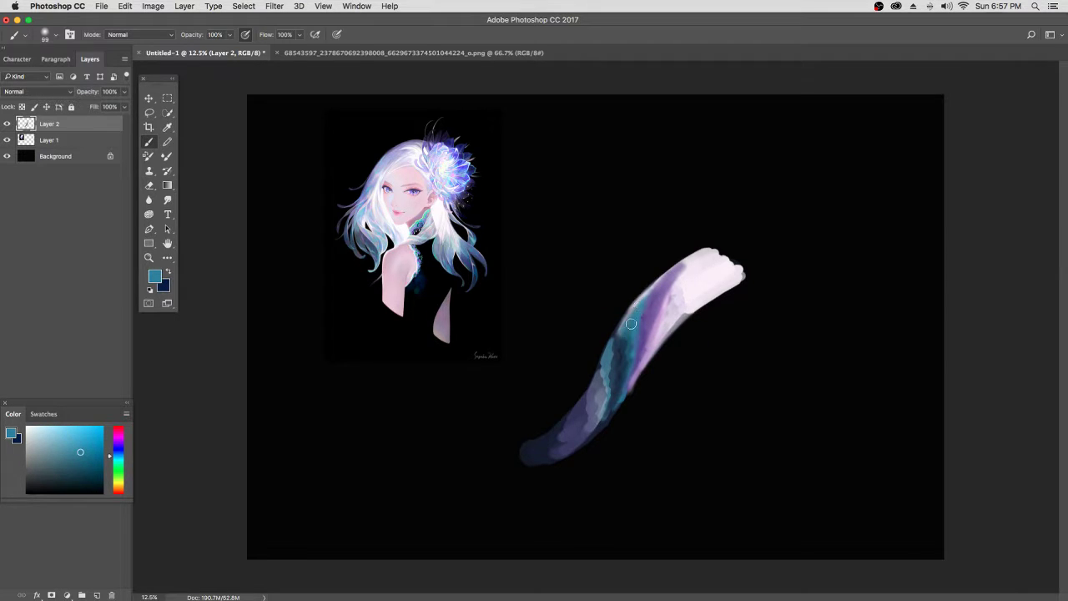
drag(631, 324, 635, 340)
alt+click(625, 357)
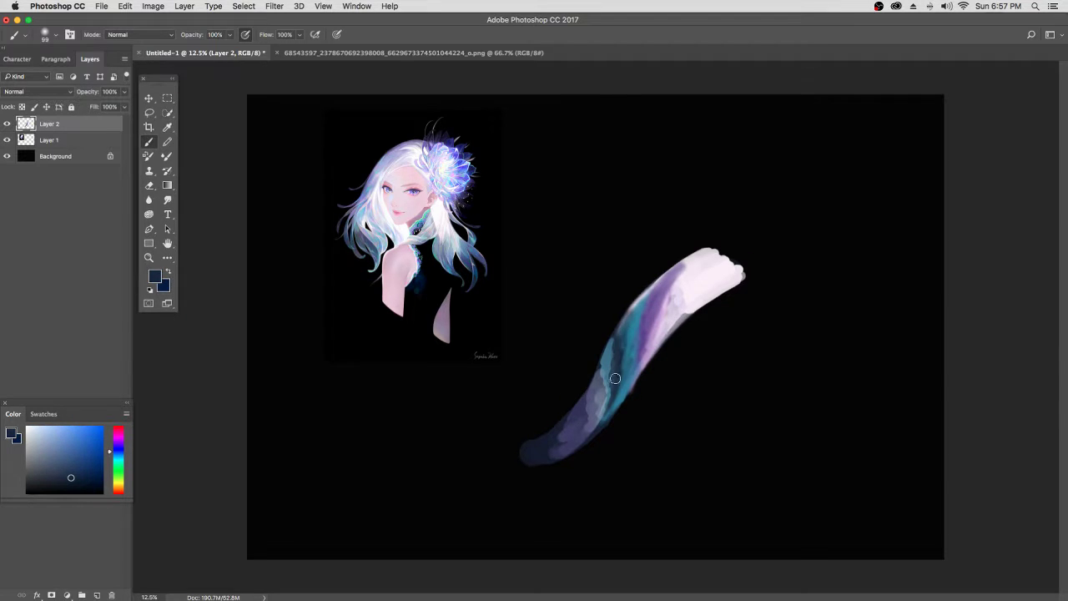
mouse_move(618, 363)
mouse_down()
mouse_move(595, 429)
mouse_move(627, 387)
mouse_move(584, 435)
mouse_move(640, 343)
mouse_up()
alt+click(650, 297)
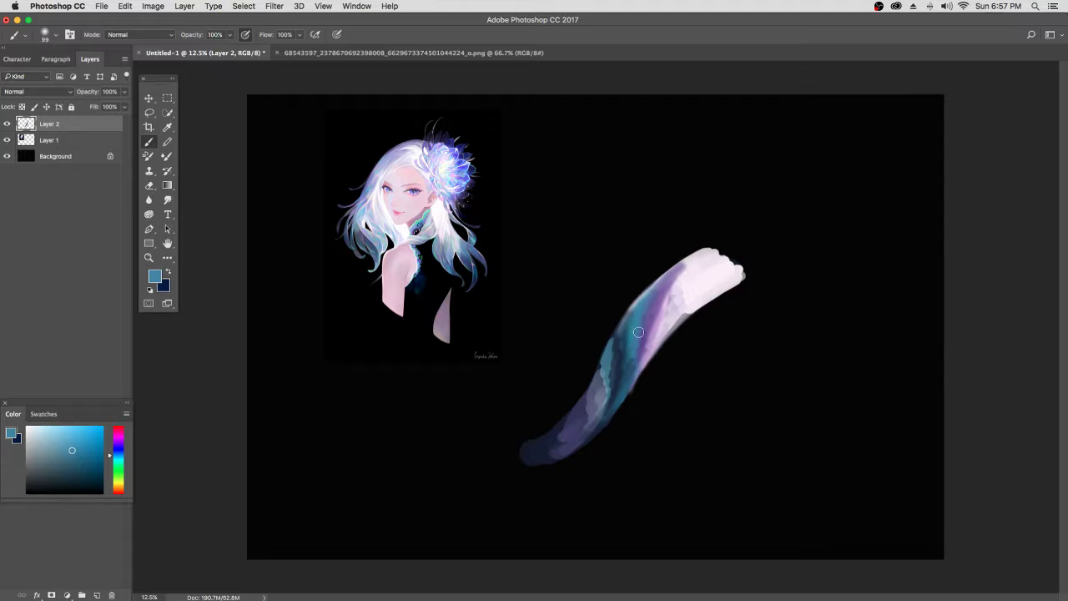
mouse_move(639, 332)
mouse_down()
mouse_move(628, 380)
mouse_move(633, 353)
mouse_move(616, 390)
mouse_up()
Step: Blend sampled purple and pale pink along the lower edge of the strand's upper half to soften the color transition
alt+click(661, 298)
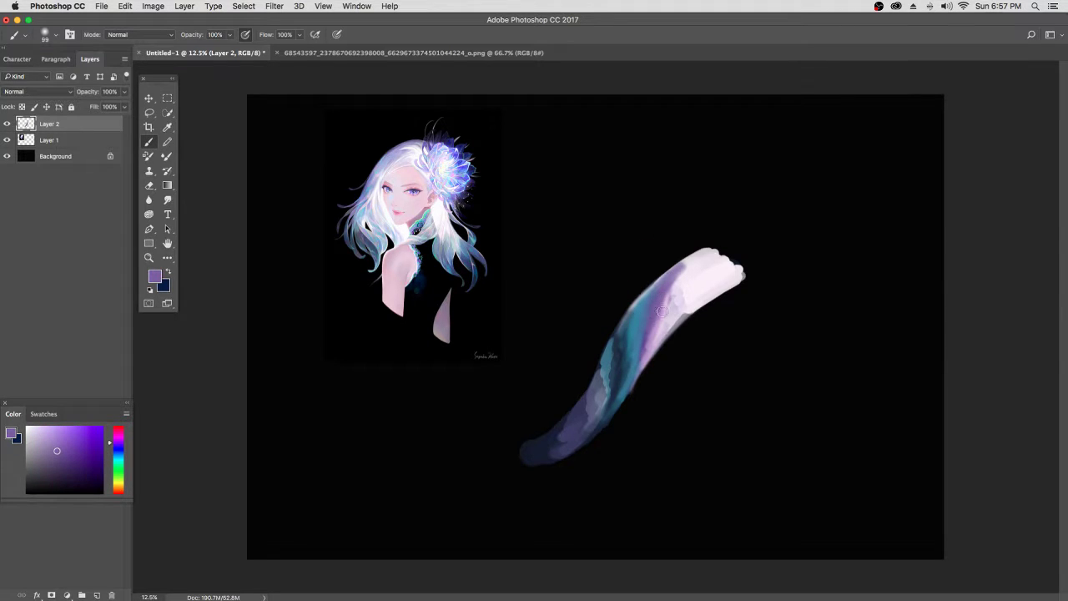
mouse_move(651, 349)
mouse_down()
mouse_move(634, 378)
mouse_move(700, 304)
mouse_move(635, 377)
mouse_up()
alt+click(704, 288)
drag(685, 311, 665, 330)
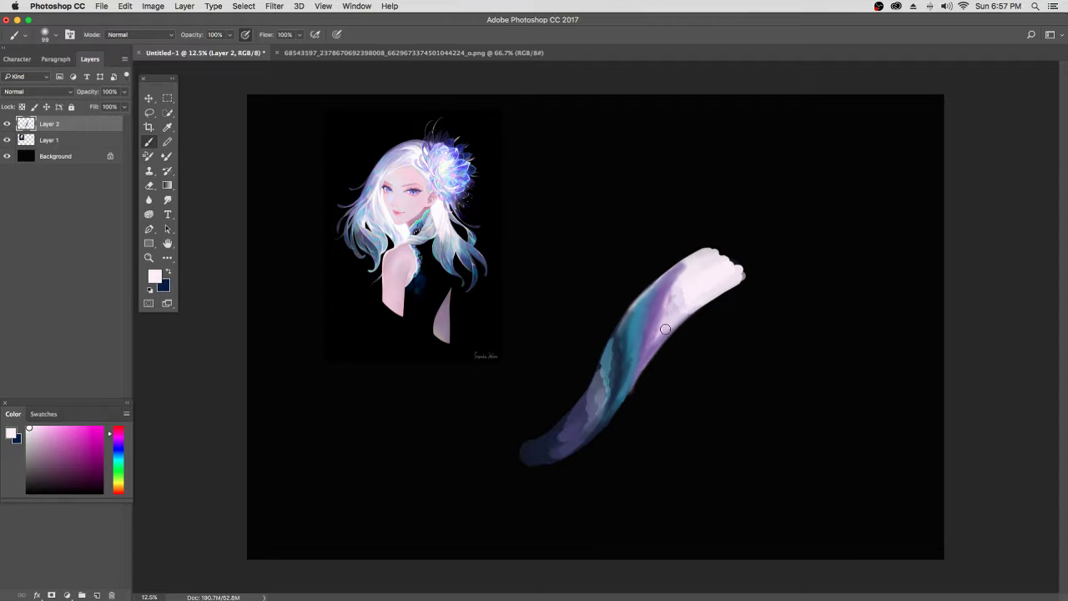
Step: Blend the strand's lower half with soft strokes of sampled navy, steel blue and muted purple toward the tip
alt+click(618, 337)
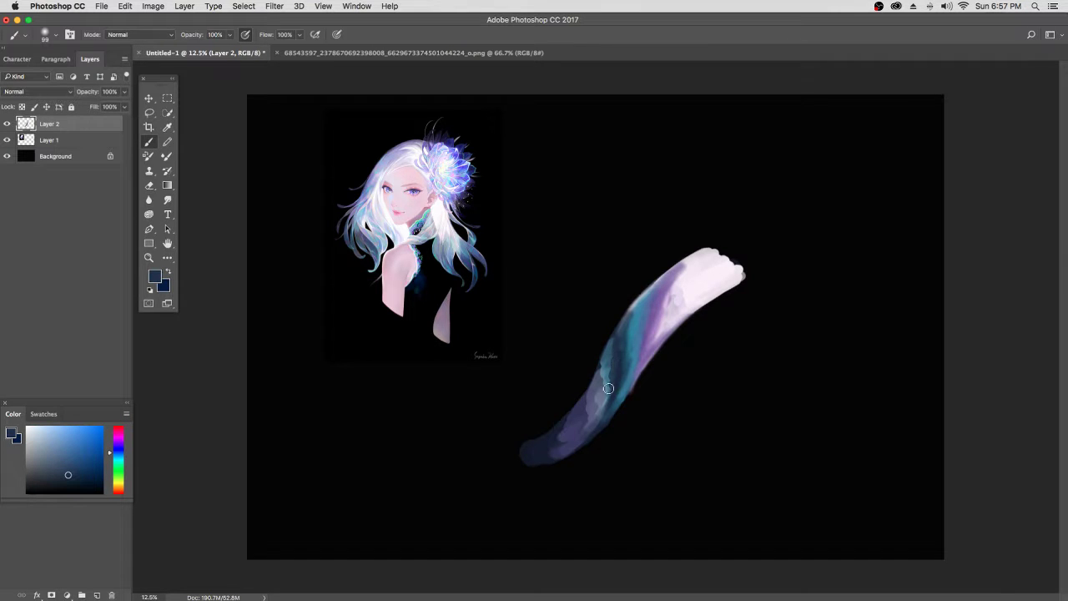
mouse_move(609, 381)
mouse_down()
mouse_move(596, 422)
mouse_move(614, 401)
mouse_up()
alt+click(611, 355)
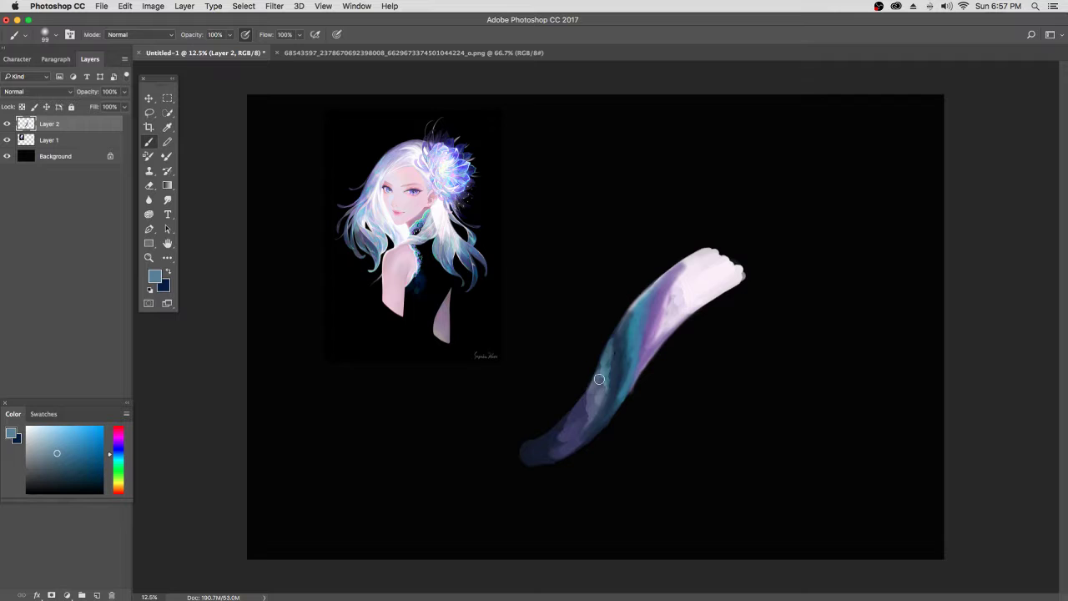
drag(606, 389, 579, 443)
alt+click(585, 415)
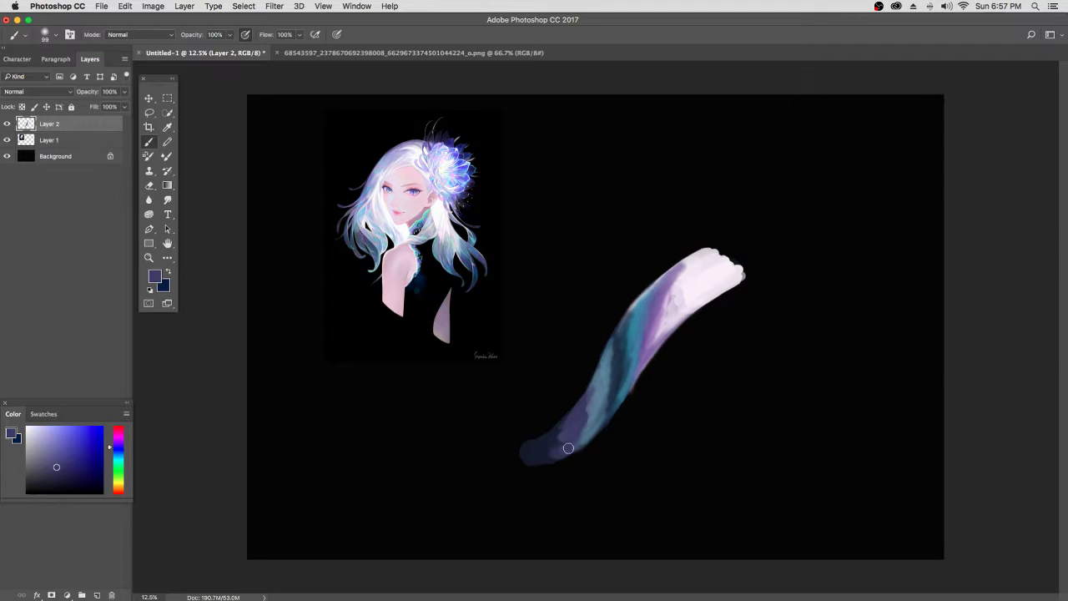
mouse_move(568, 449)
mouse_down()
mouse_move(580, 443)
mouse_move(559, 434)
mouse_up()
Step: Blend the pale upper section into the purple band with soft strokes of sampled pale pink and purple
alt+click(702, 289)
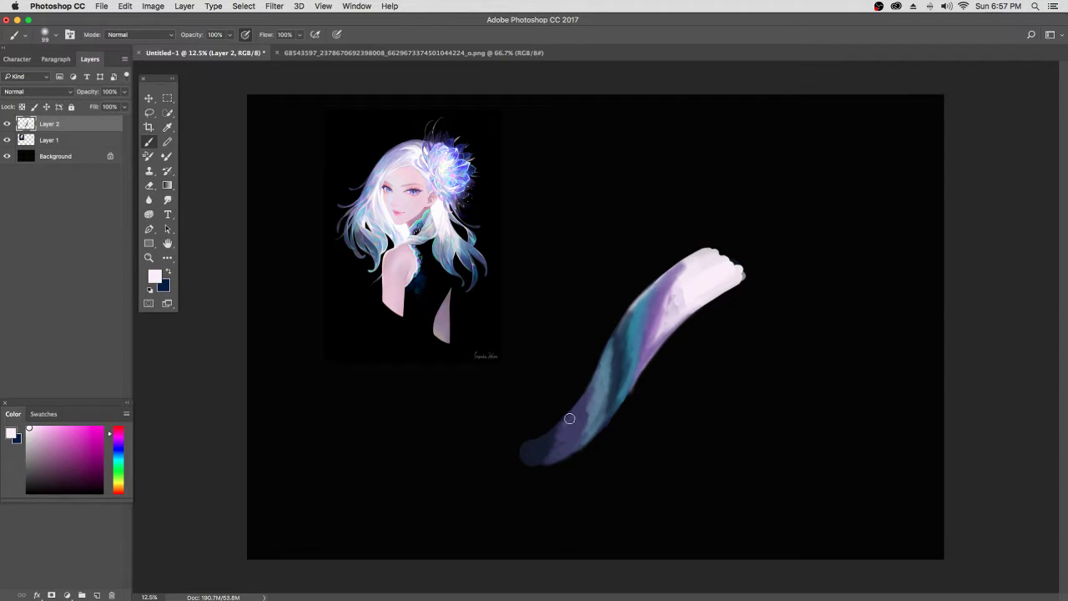
alt+click(683, 295)
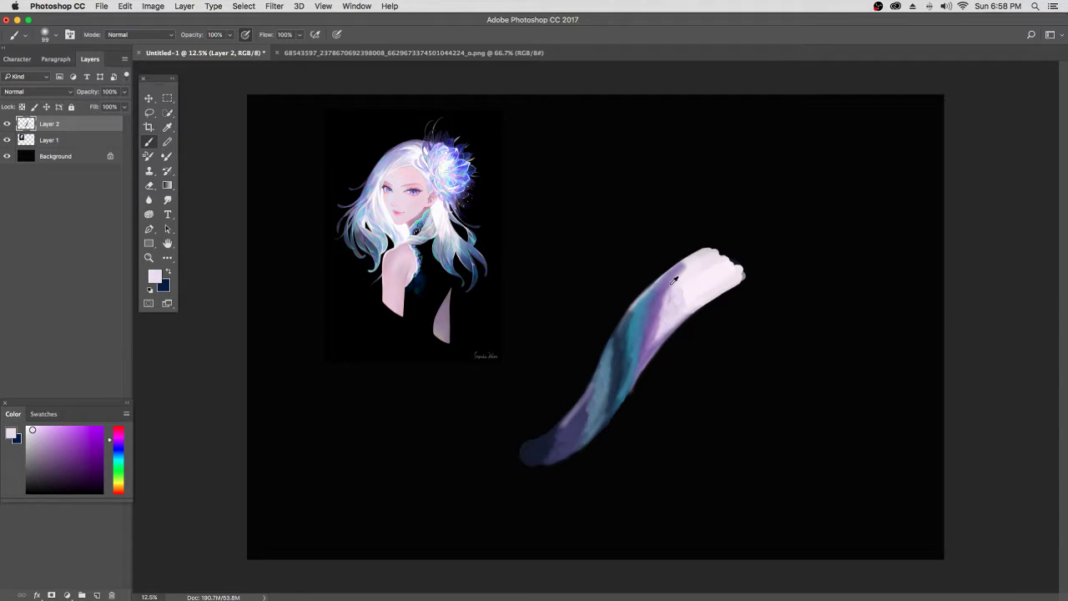
alt+click(669, 284)
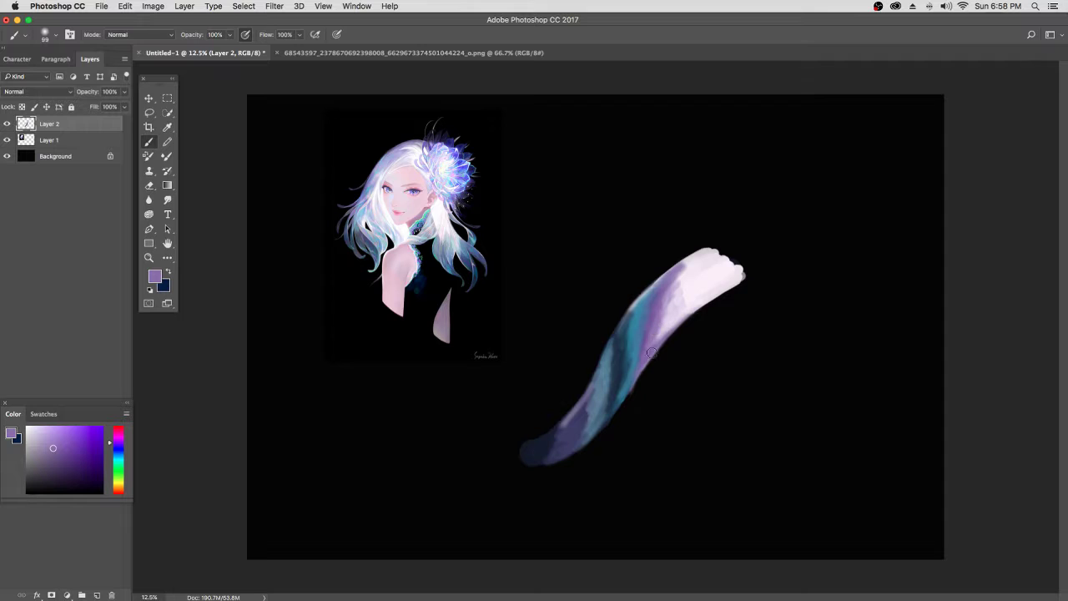
Step: Erase along the strand's edges and lower end with a hard round 95 px eraser to form a clean tapered tip
key(e)
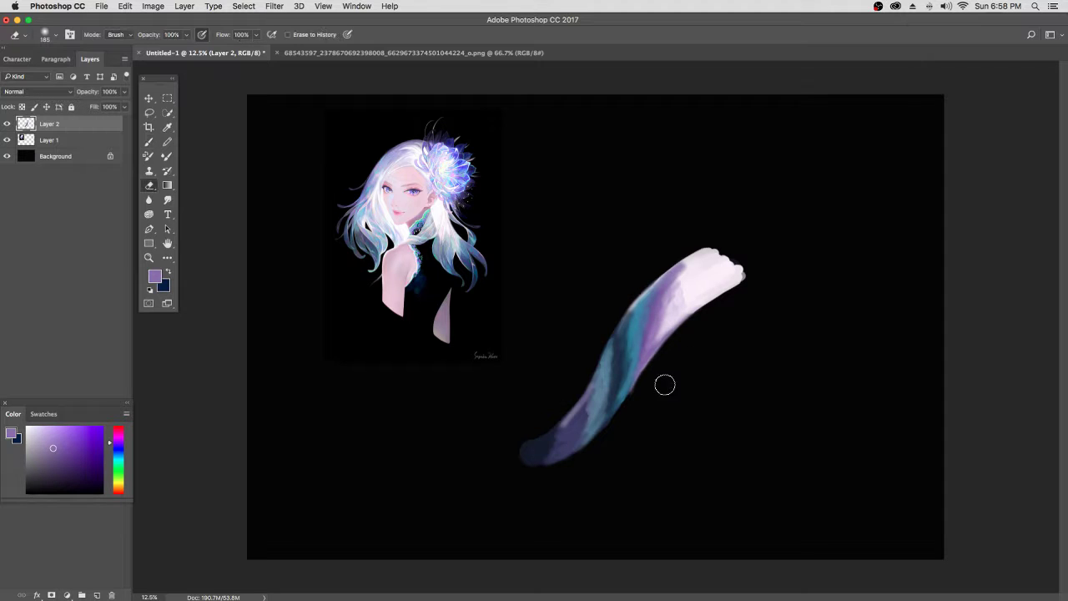
right_click(712, 385)
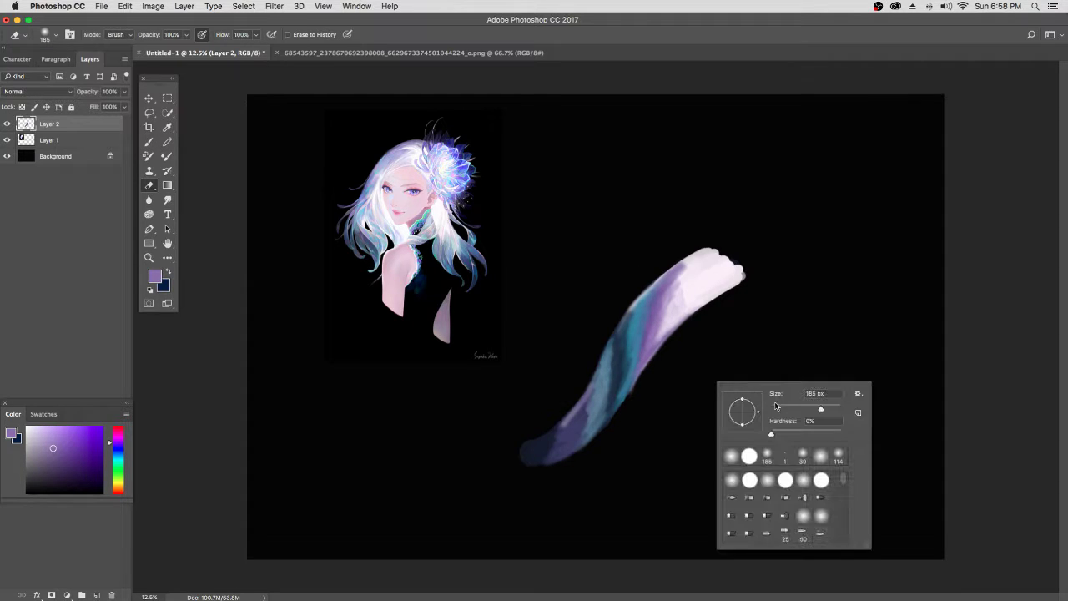
click(750, 481)
drag(820, 409, 804, 409)
mouse_move(666, 268)
mouse_down()
mouse_move(583, 394)
mouse_move(522, 444)
mouse_move(577, 444)
mouse_move(619, 413)
mouse_up()
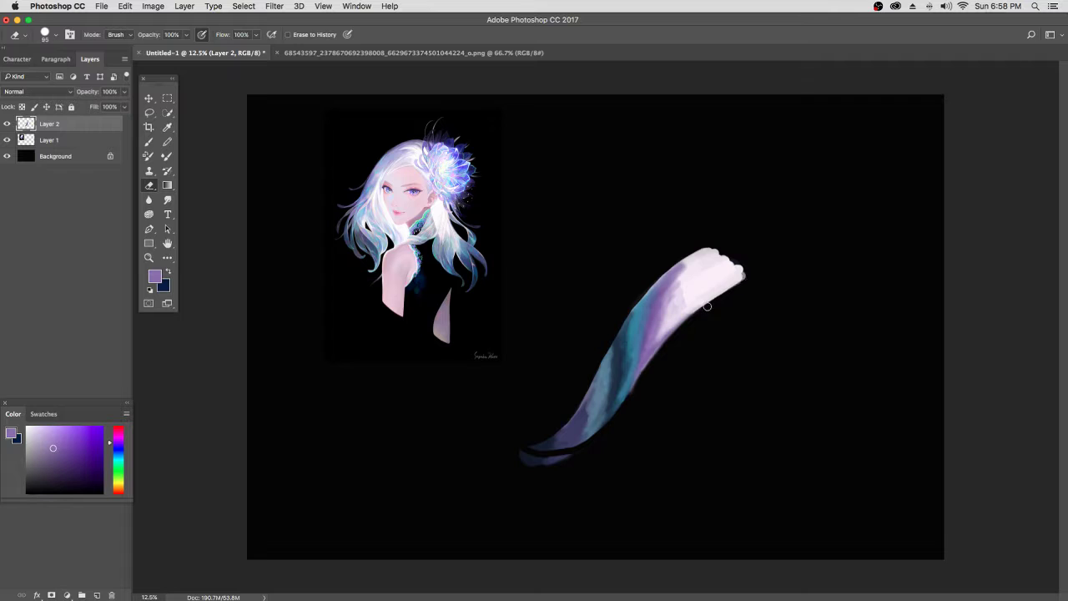
drag(669, 340, 604, 412)
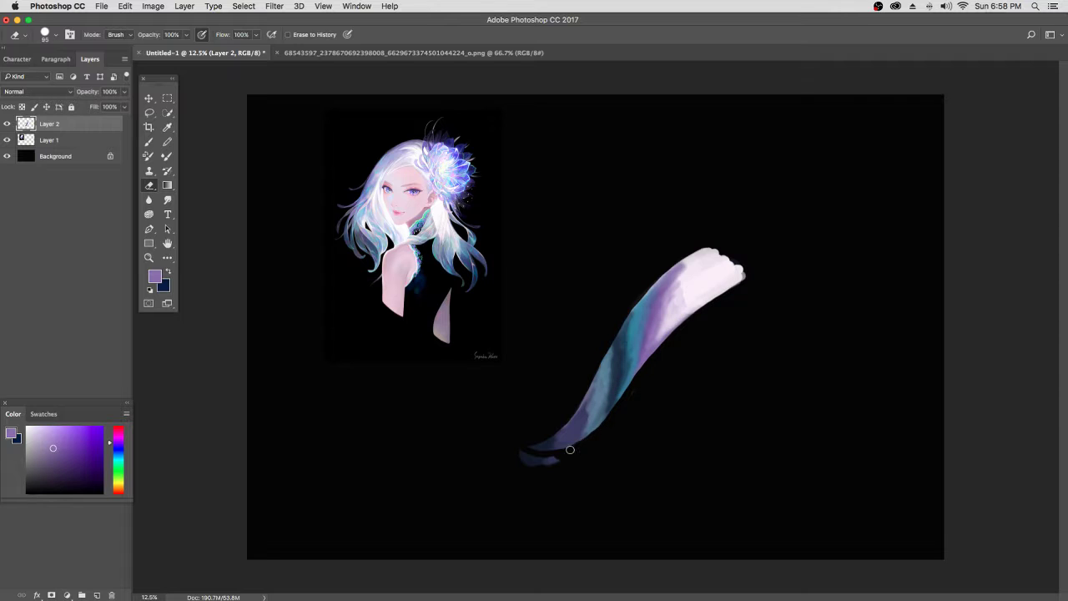
drag(570, 450, 523, 459)
Step: Blend the strand's middle and lower half with soft strokes of indigo sampled from the portrait and sampled blue, navy and teal
key(z)
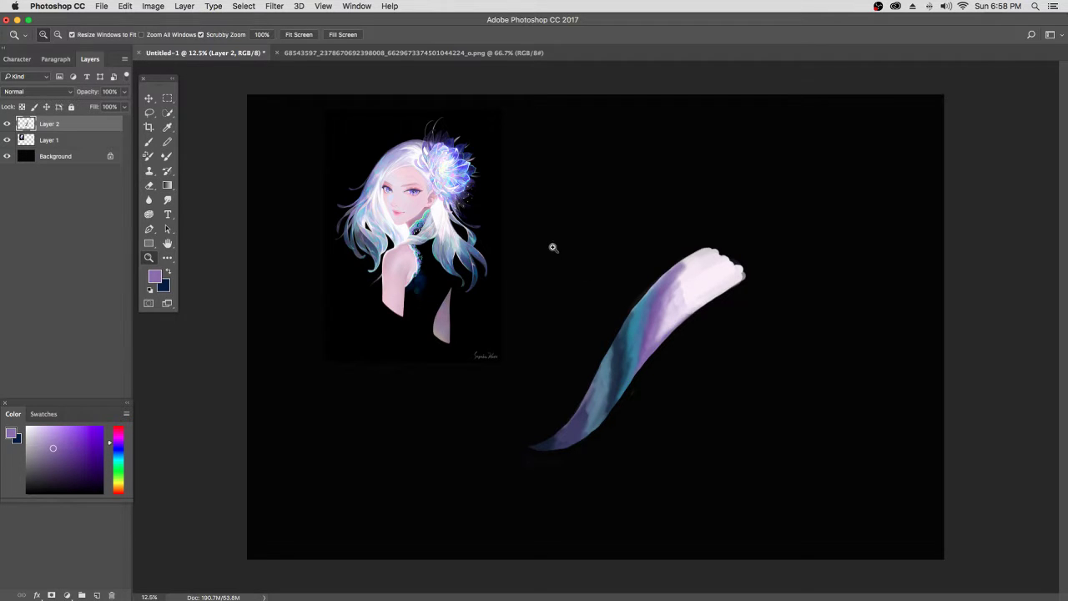
mouse_move(552, 247)
mouse_down()
mouse_move(587, 245)
mouse_move(570, 253)
mouse_up()
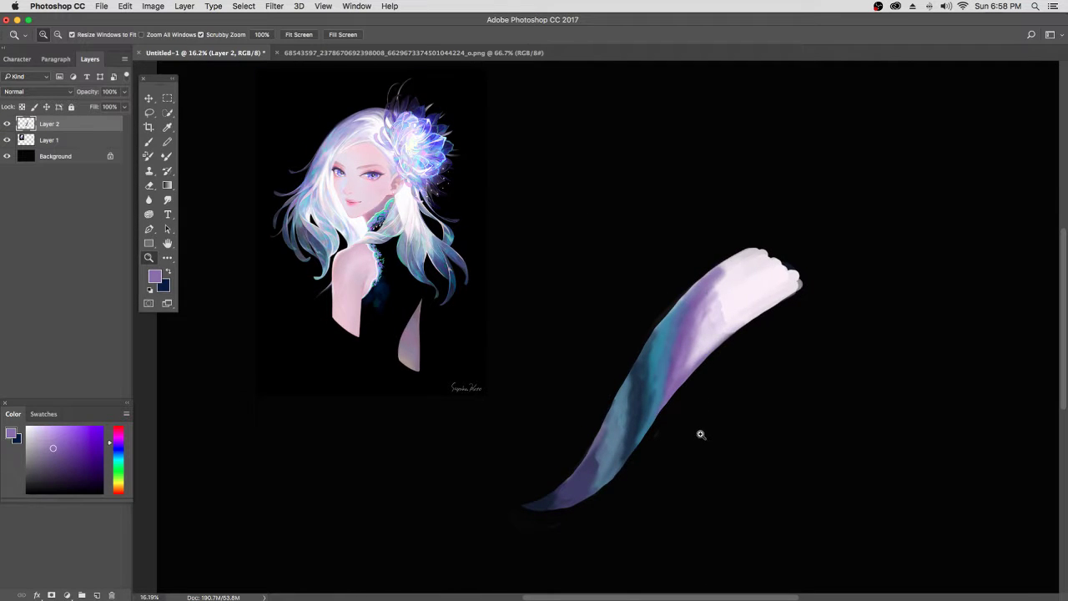
key(b)
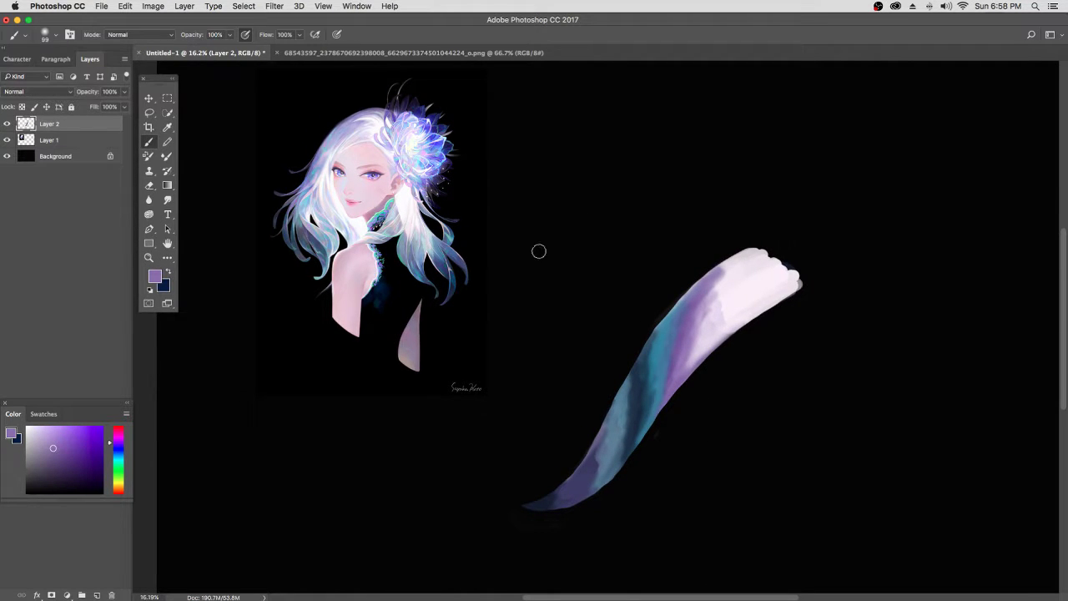
alt+click(447, 263)
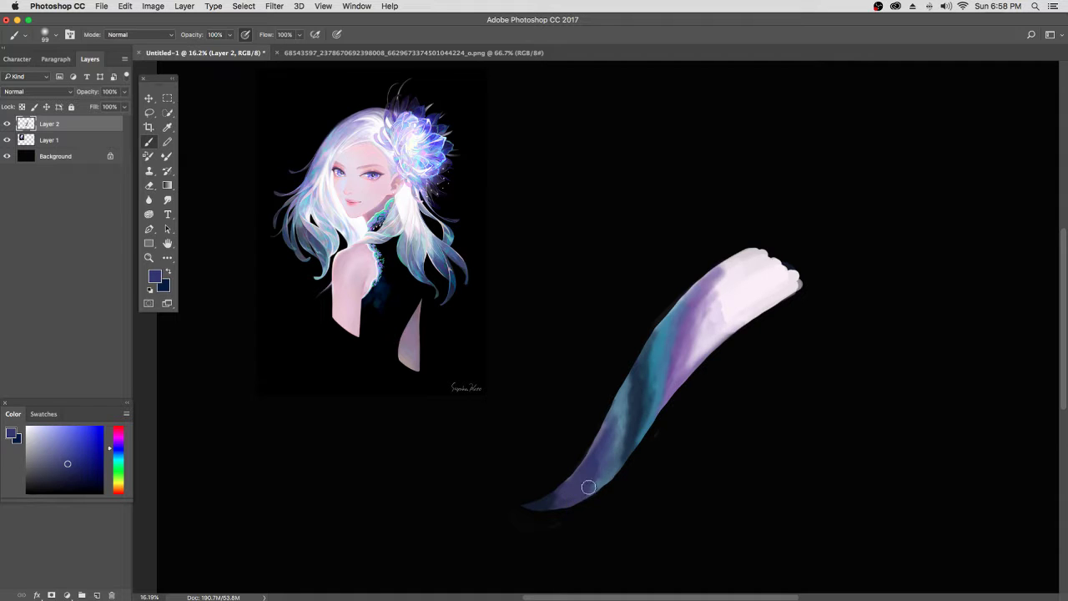
alt+click(662, 376)
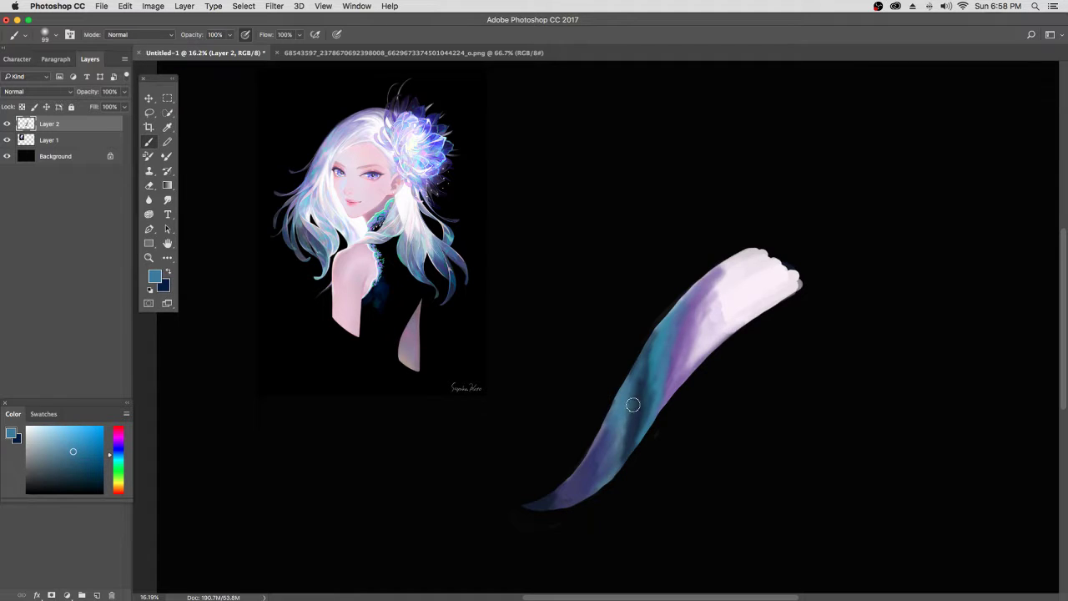
alt+click(643, 412)
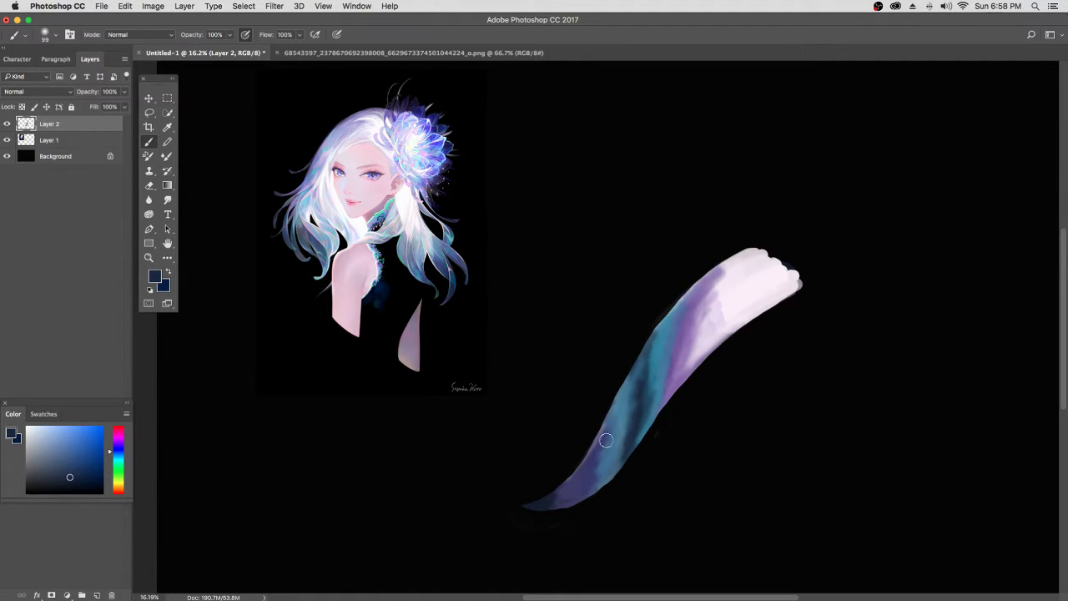
mouse_move(617, 424)
mouse_down()
mouse_move(551, 497)
mouse_move(608, 469)
mouse_move(586, 490)
mouse_move(622, 455)
mouse_move(591, 487)
mouse_move(615, 430)
mouse_up()
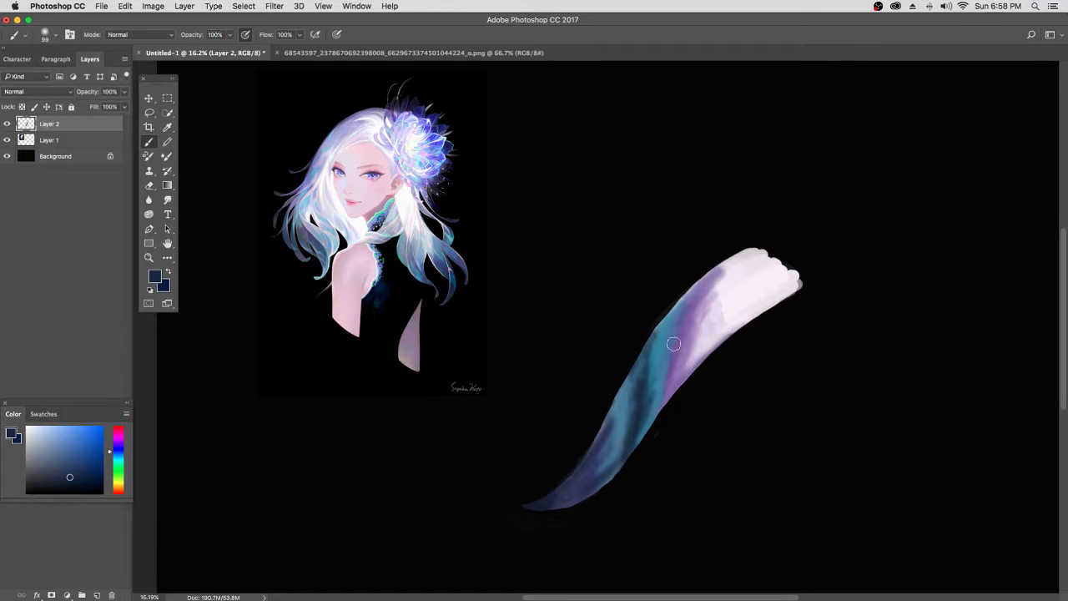
alt+click(658, 370)
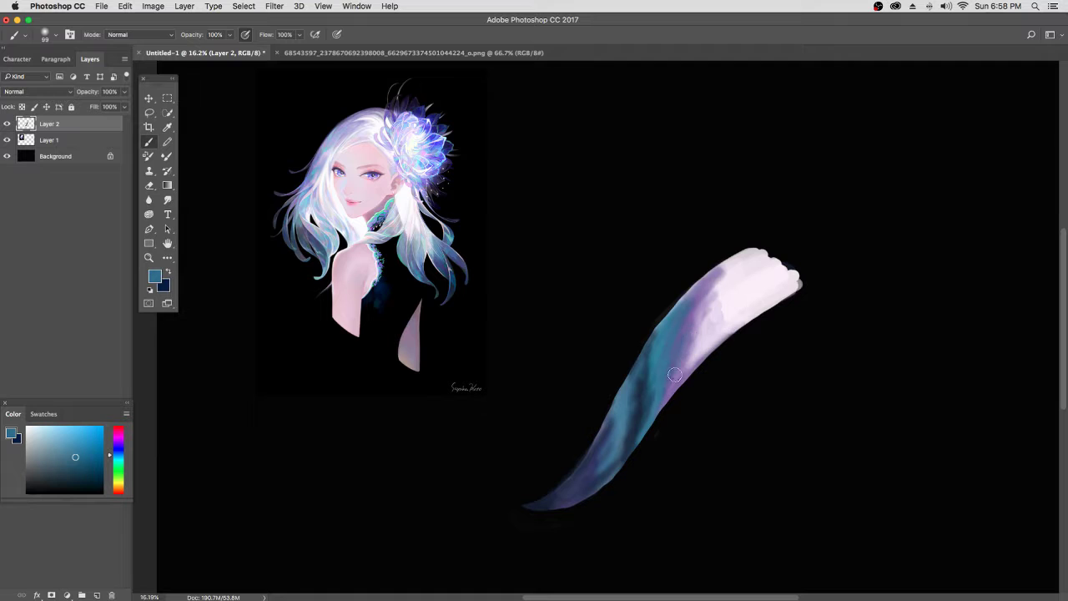
Step: Paint thin pale pink and blue rim lines along the strand's edges and tip with a hard round 17 px brush
right_click(760, 427)
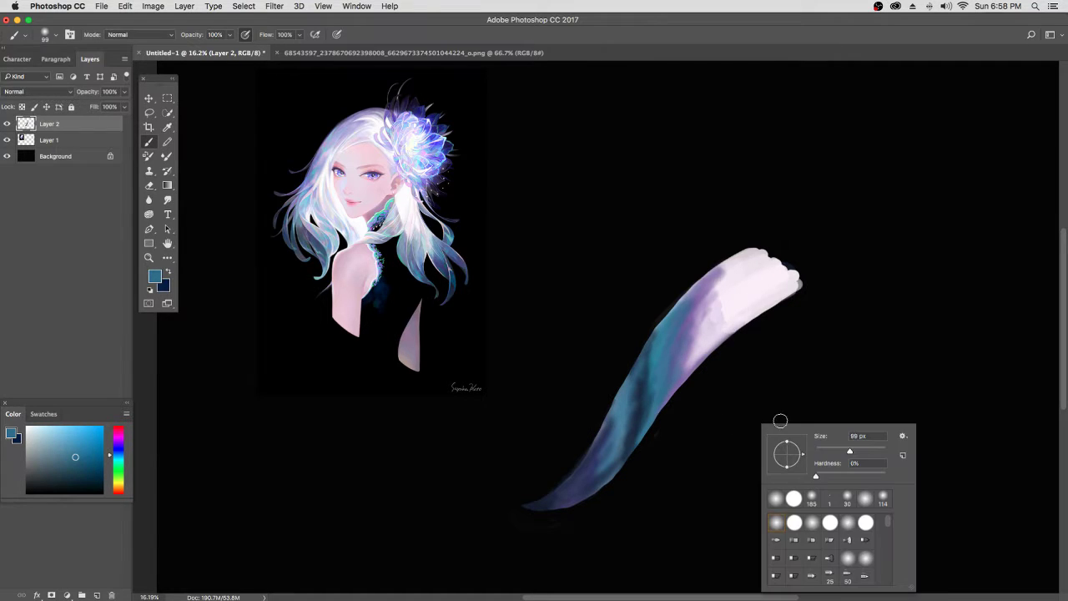
drag(849, 452, 823, 455)
click(799, 518)
alt+click(663, 312)
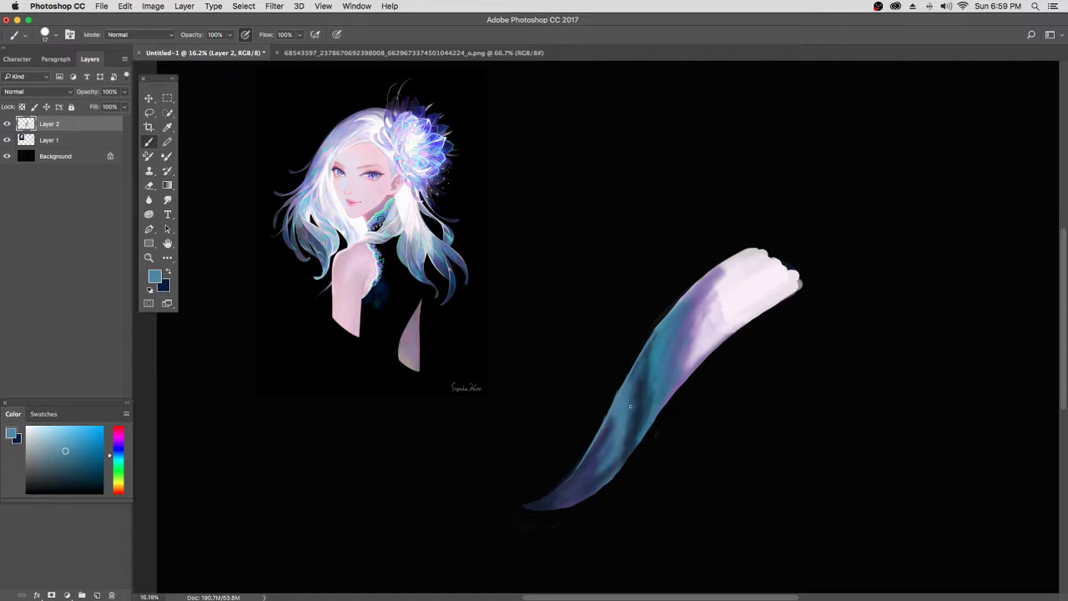
alt+click(711, 336)
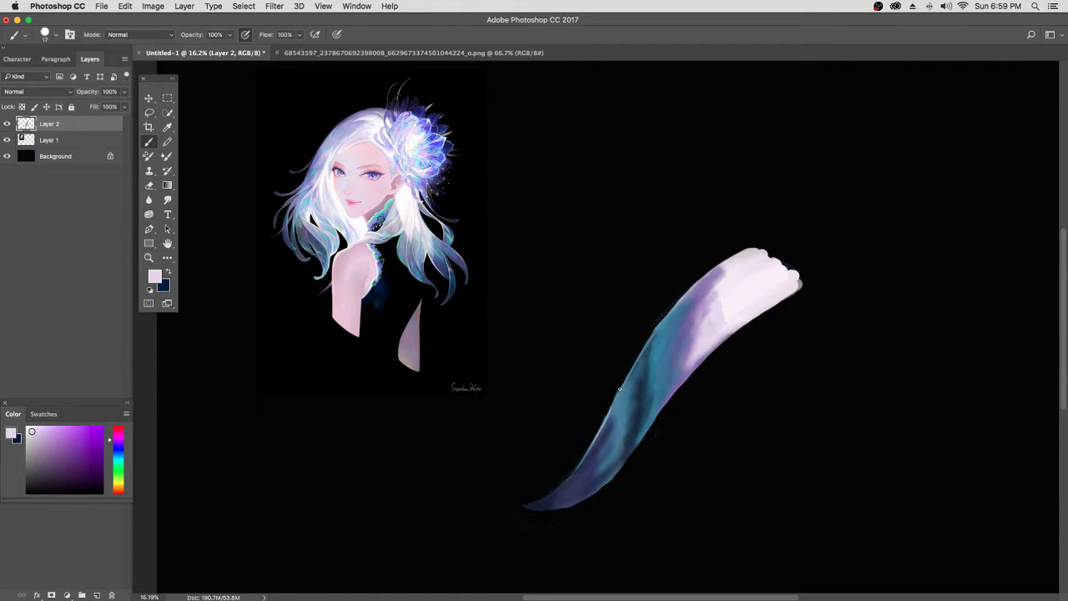
drag(622, 384, 601, 432)
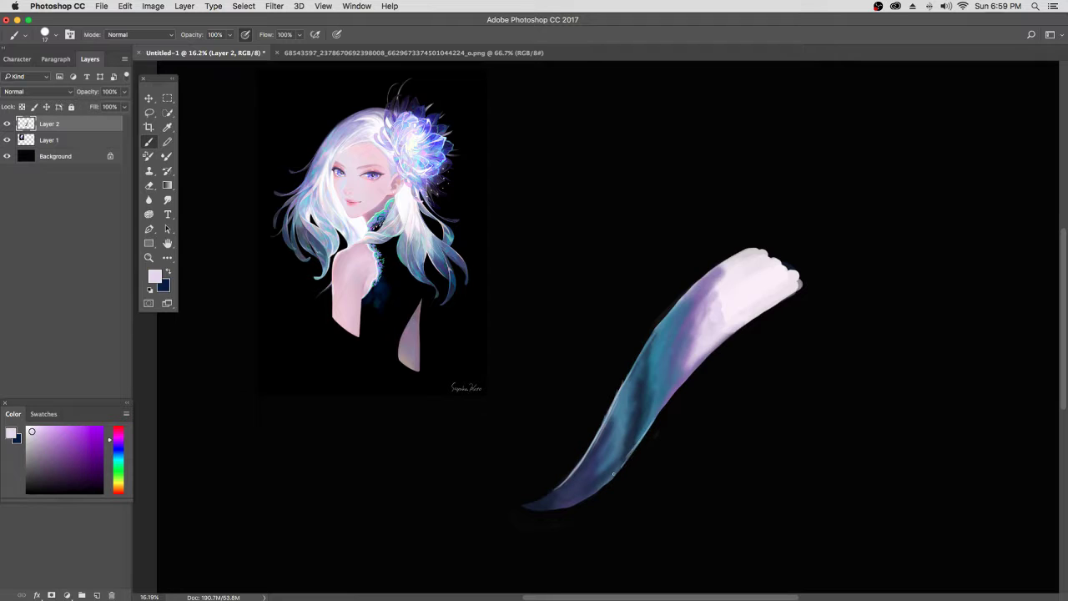
drag(624, 456, 595, 484)
alt+click(584, 454)
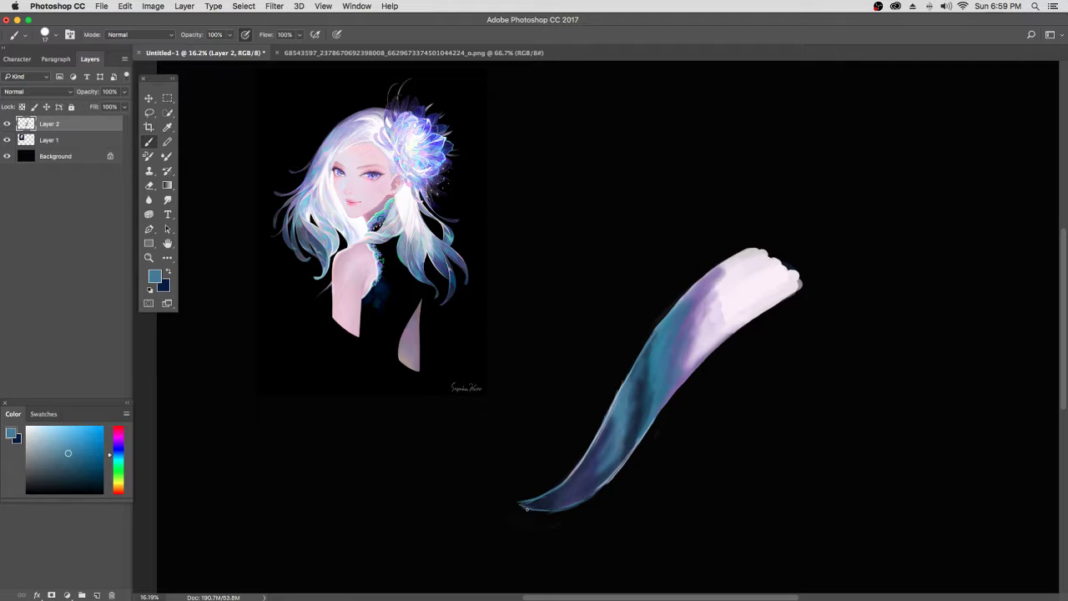
Step: Trim the strand's outer edges and tip with the eraser and repaint a fine blue flick at the tip
key(e)
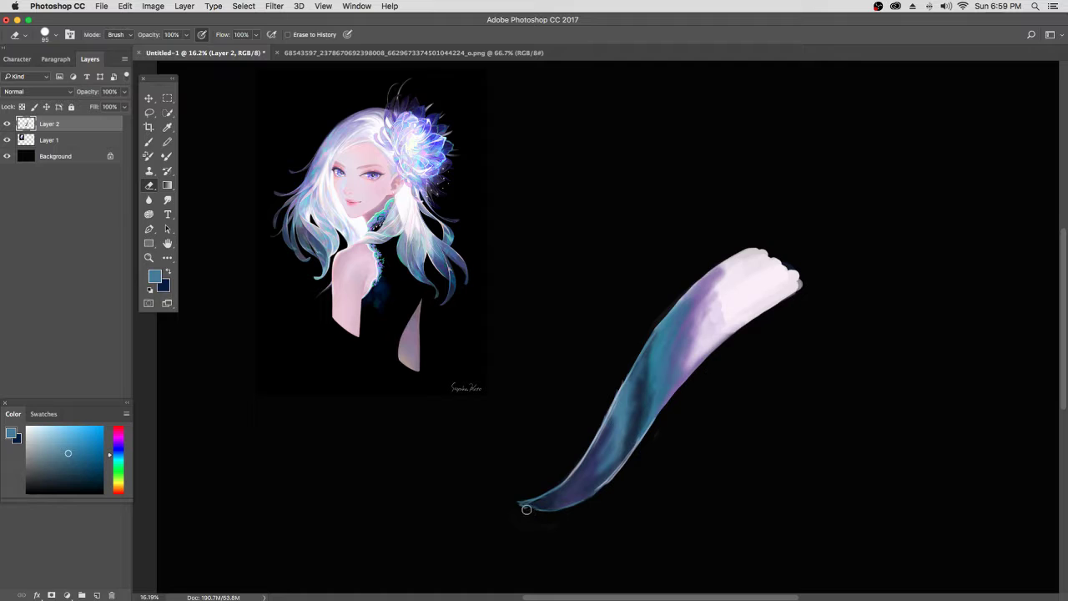
drag(556, 482, 530, 496)
drag(662, 422, 582, 503)
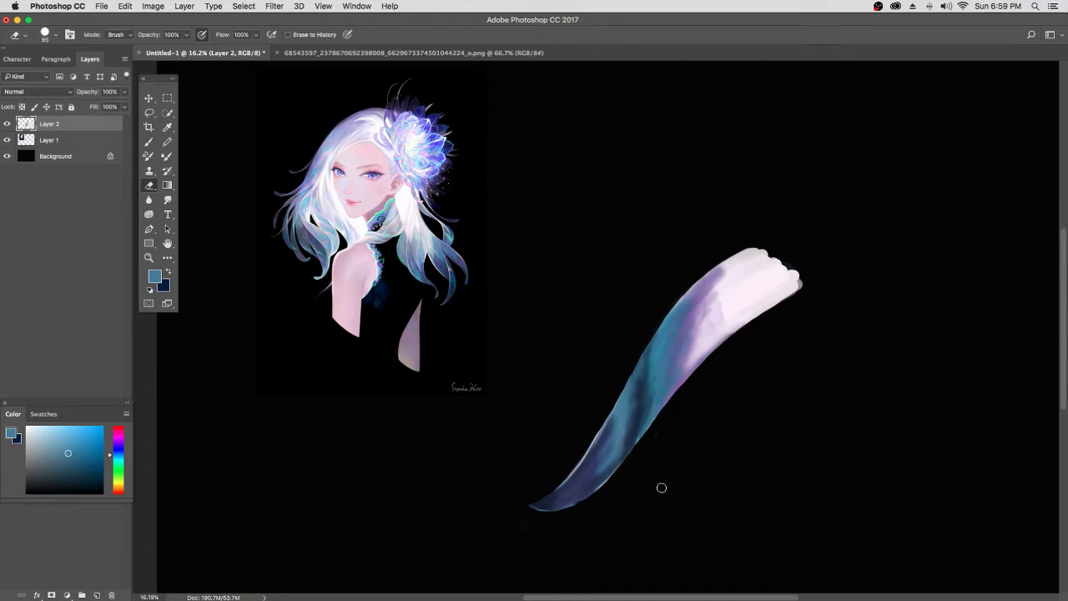
key(b)
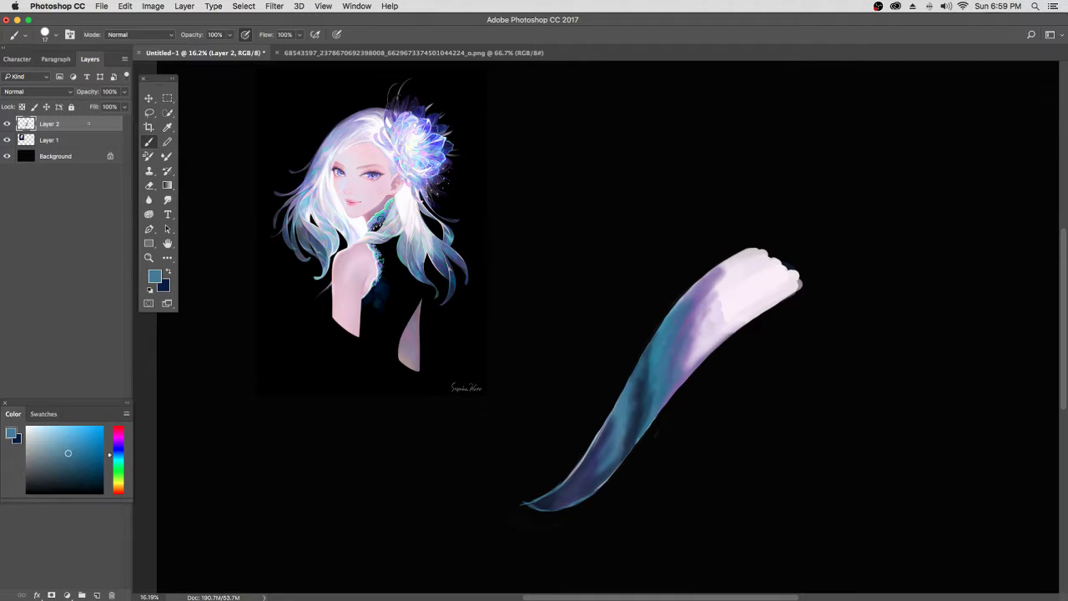
Step: Line the strand's upper-left edge with light grey sampled at 74% Layer 2 opacity, and restore the layer to 100%
click(127, 95)
mouse_move(109, 109)
mouse_down()
mouse_move(88, 107)
mouse_move(118, 109)
mouse_move(110, 107)
mouse_up()
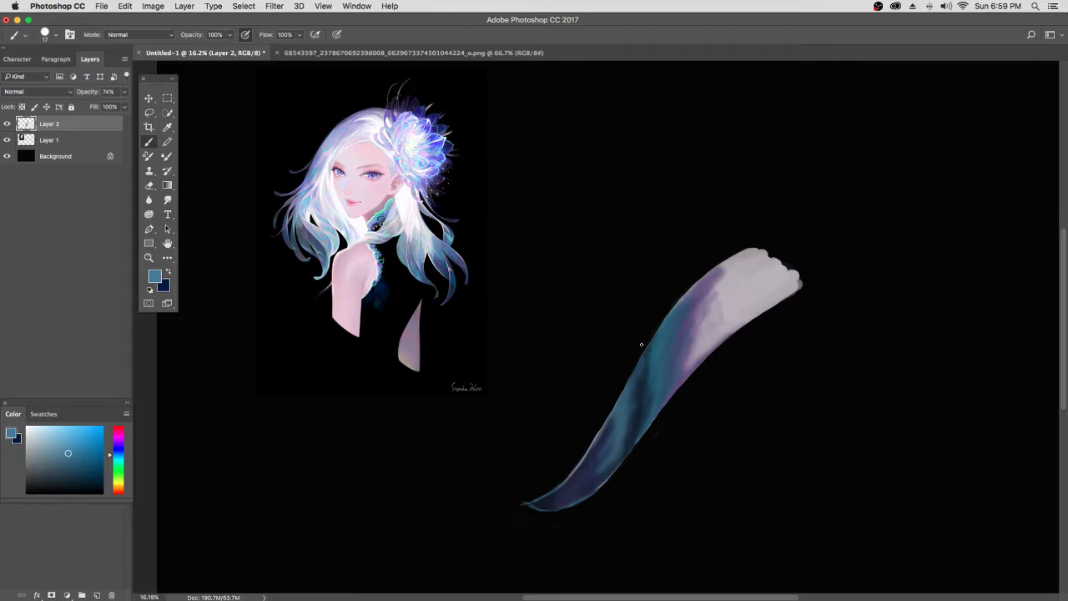
alt+click(733, 290)
drag(659, 332, 695, 283)
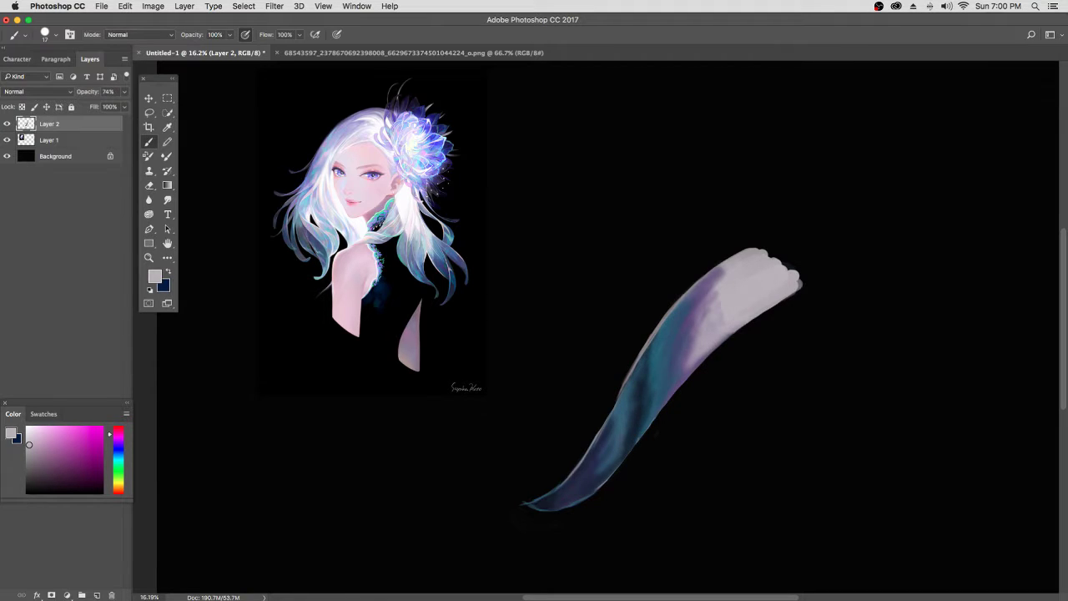
click(124, 92)
drag(115, 108, 184, 101)
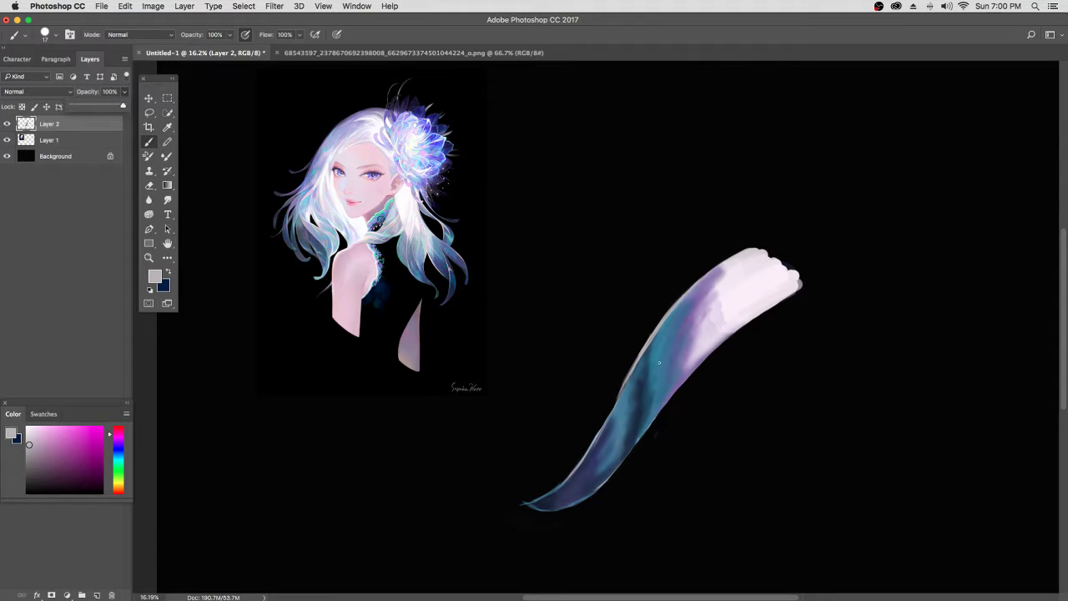
Step: Enlarge the hard round brush to about 46 px and paint sampled purple and dark navy streaks through the strand's middle
right_click(791, 401)
drag(791, 406, 804, 408)
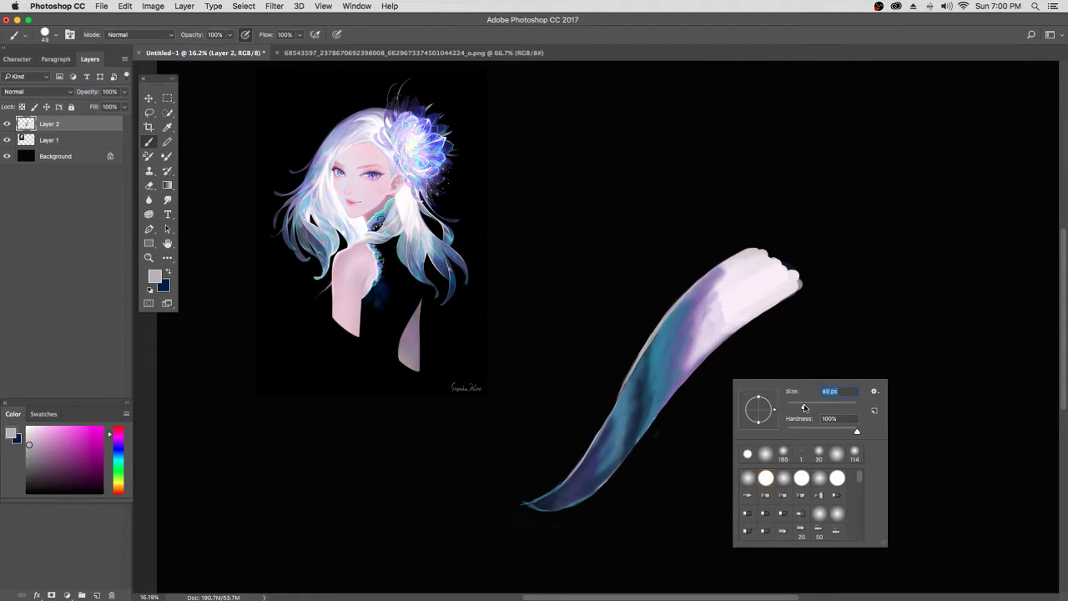
alt+click(689, 338)
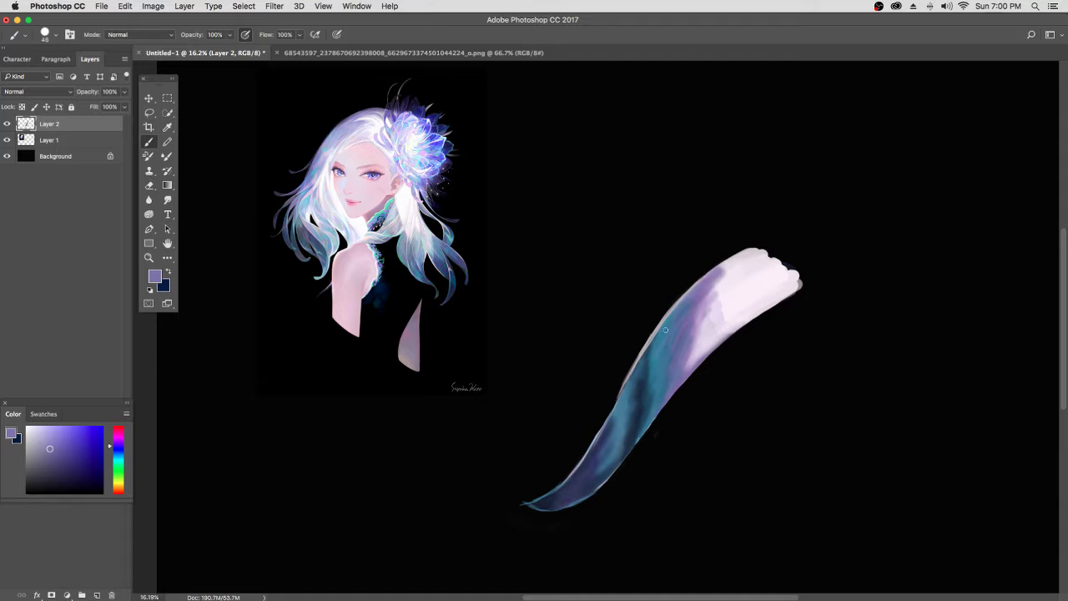
mouse_move(656, 340)
mouse_down()
mouse_move(631, 381)
mouse_move(642, 364)
mouse_move(620, 421)
mouse_move(634, 414)
mouse_move(614, 432)
mouse_move(633, 427)
mouse_move(609, 466)
mouse_move(635, 437)
mouse_move(606, 477)
mouse_move(631, 445)
mouse_move(614, 454)
mouse_move(645, 386)
mouse_move(614, 460)
mouse_move(637, 435)
mouse_up()
alt+click(644, 400)
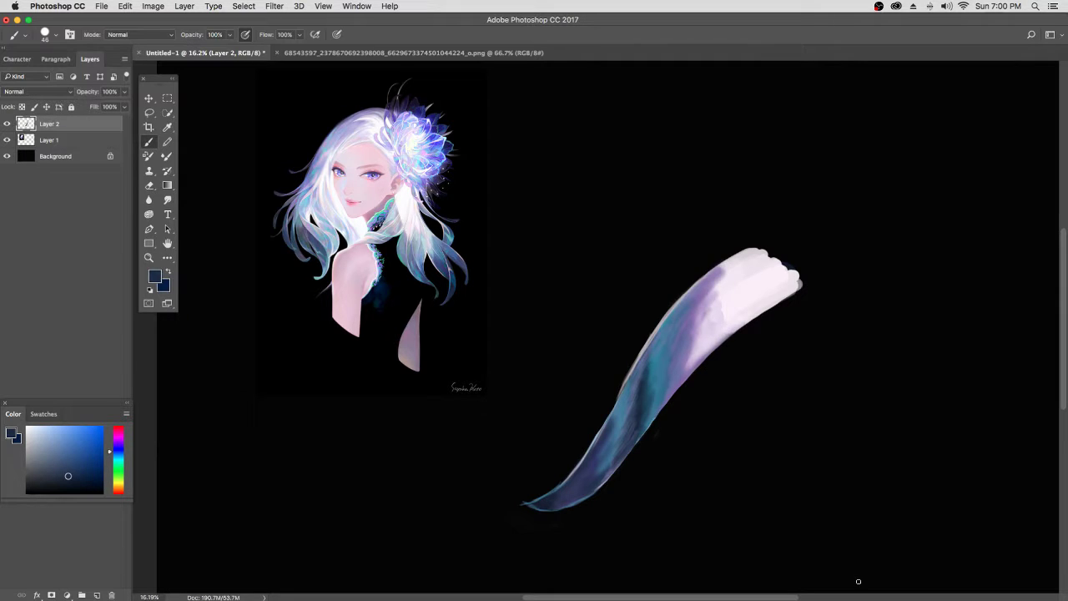
Step: Enlarge the soft round brush to 105 px and blend sampled blue, purple and dark teal tones through the strand's middle and lower part
right_click(755, 426)
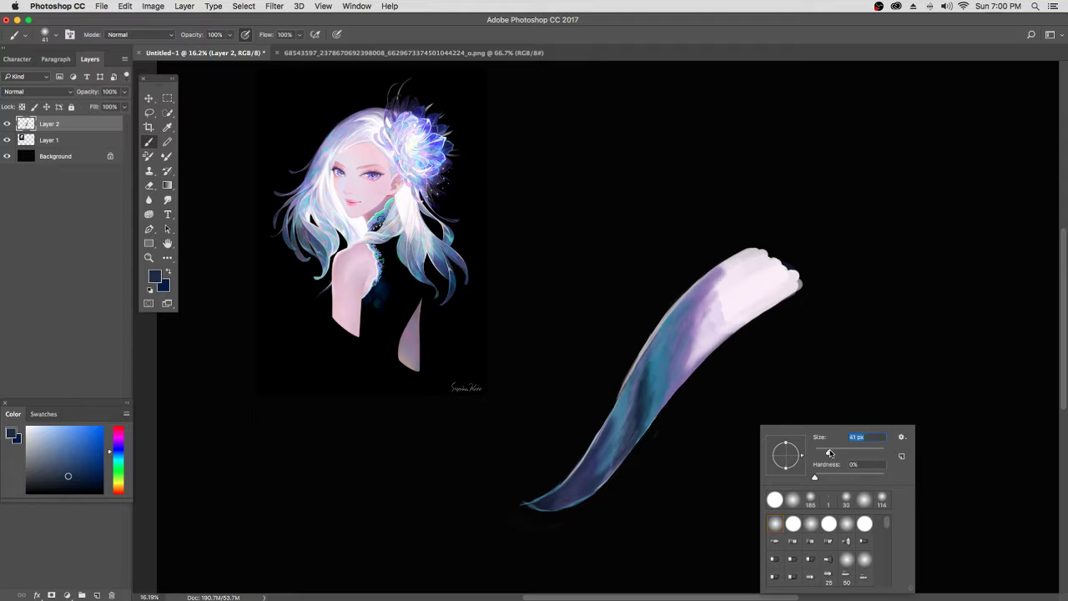
drag(829, 453, 850, 453)
alt+click(649, 370)
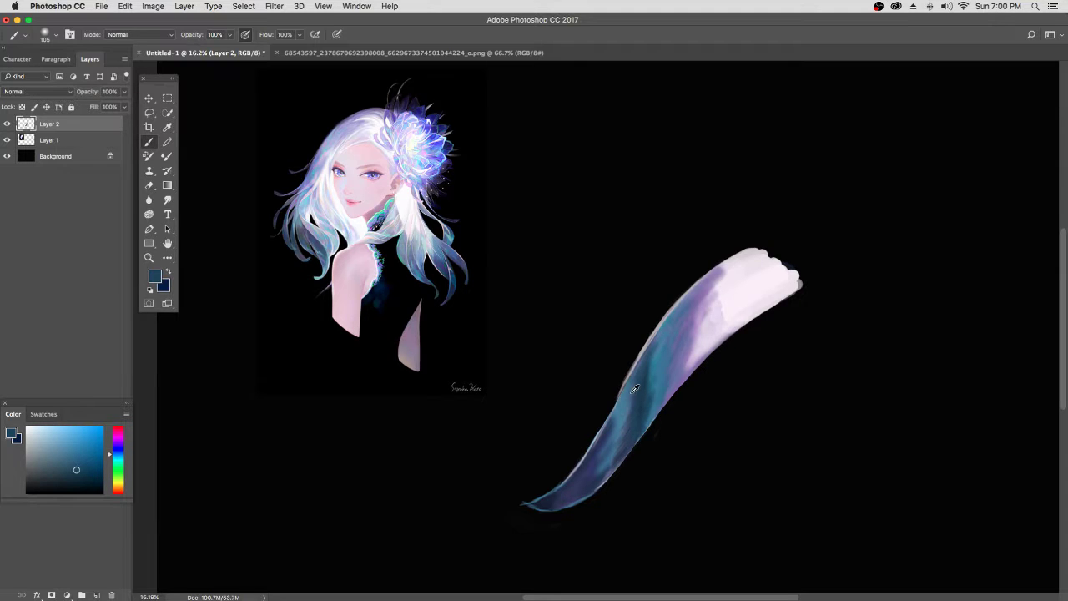
alt+click(634, 382)
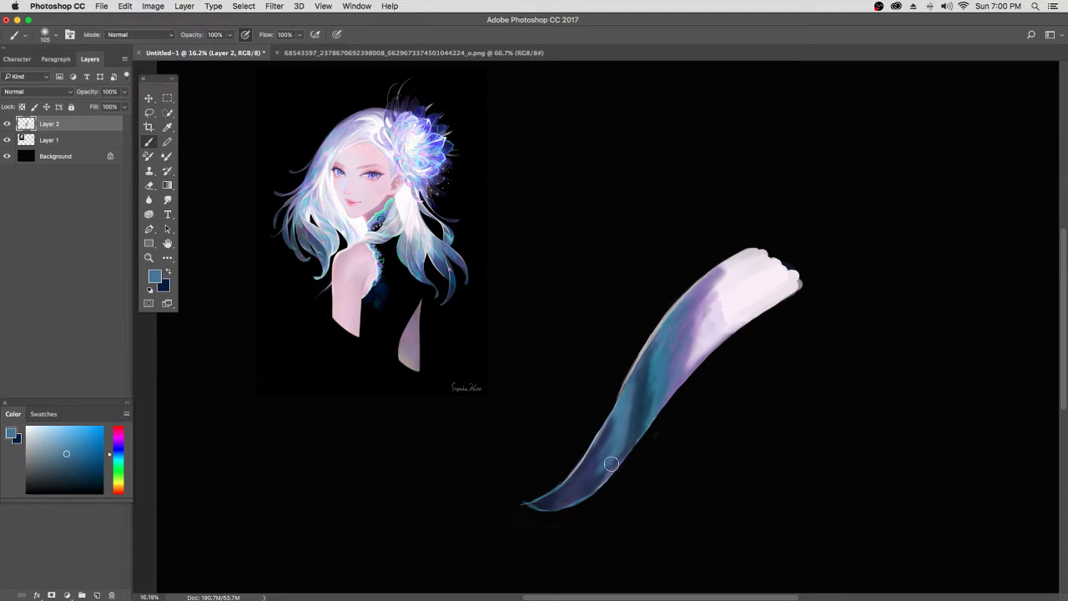
alt+click(688, 343)
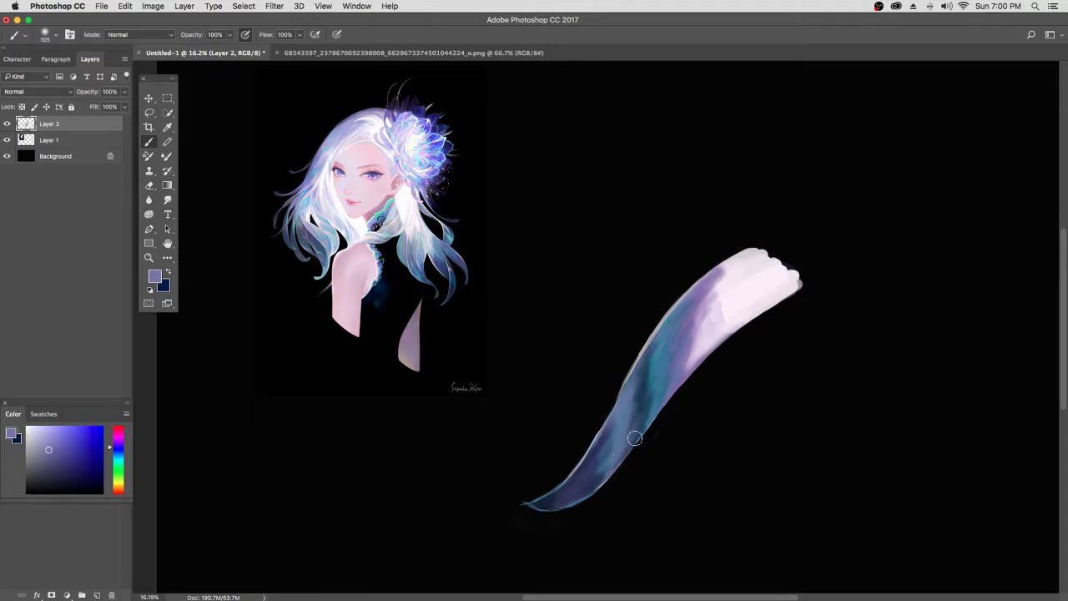
alt+click(642, 386)
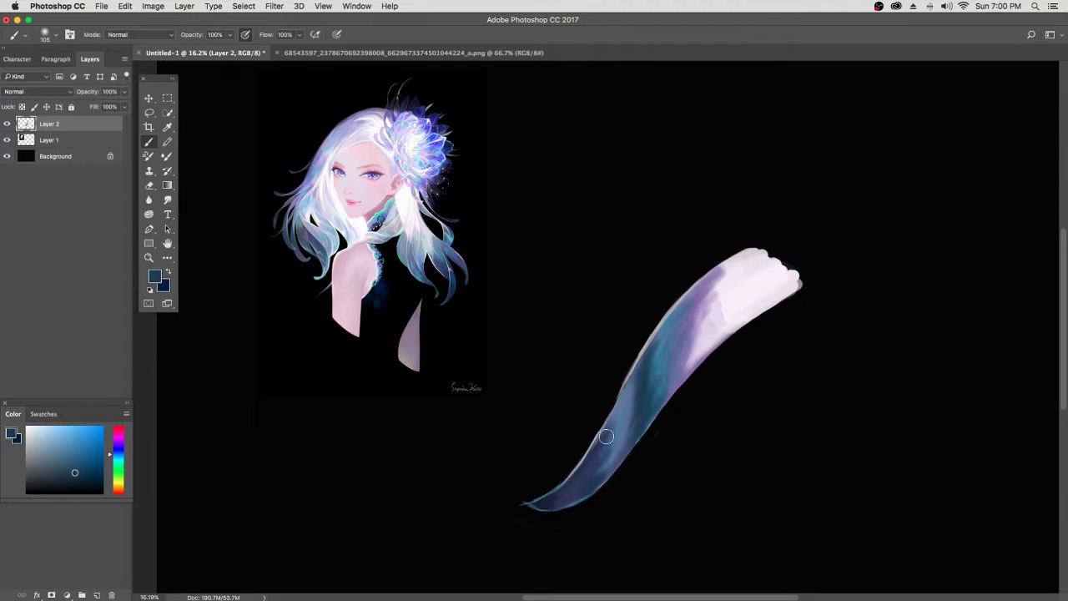
alt+click(683, 333)
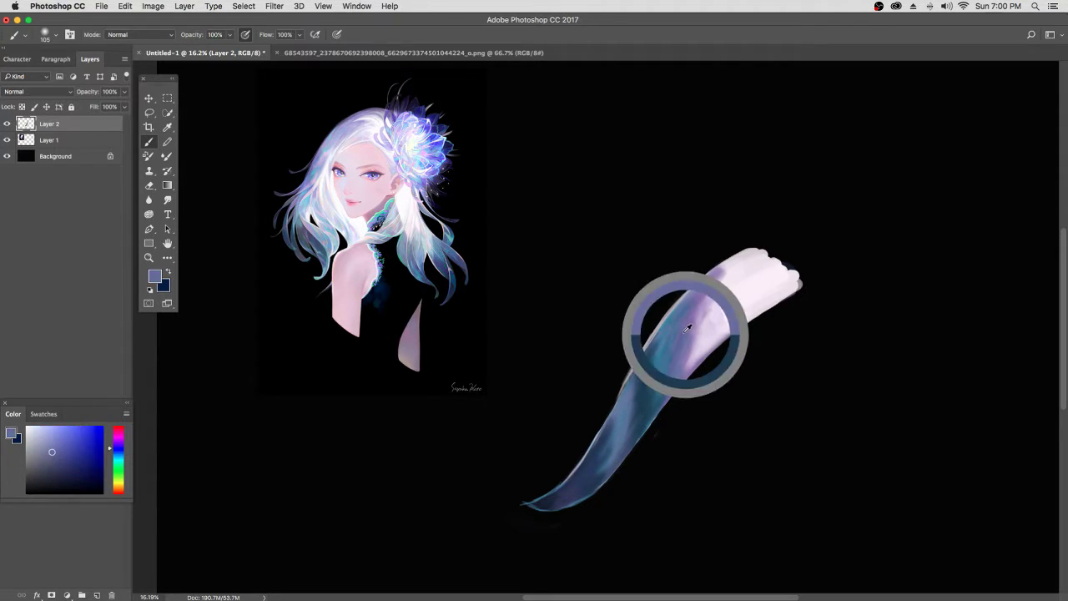
Step: Brush sampled pale pink over the strand's light upper section, softening its border with the purple and its lower edge
alt+click(745, 273)
mouse_move(708, 286)
mouse_down()
mouse_move(731, 261)
mouse_move(672, 310)
mouse_move(725, 273)
mouse_move(677, 315)
mouse_move(711, 295)
mouse_up()
drag(692, 358, 733, 312)
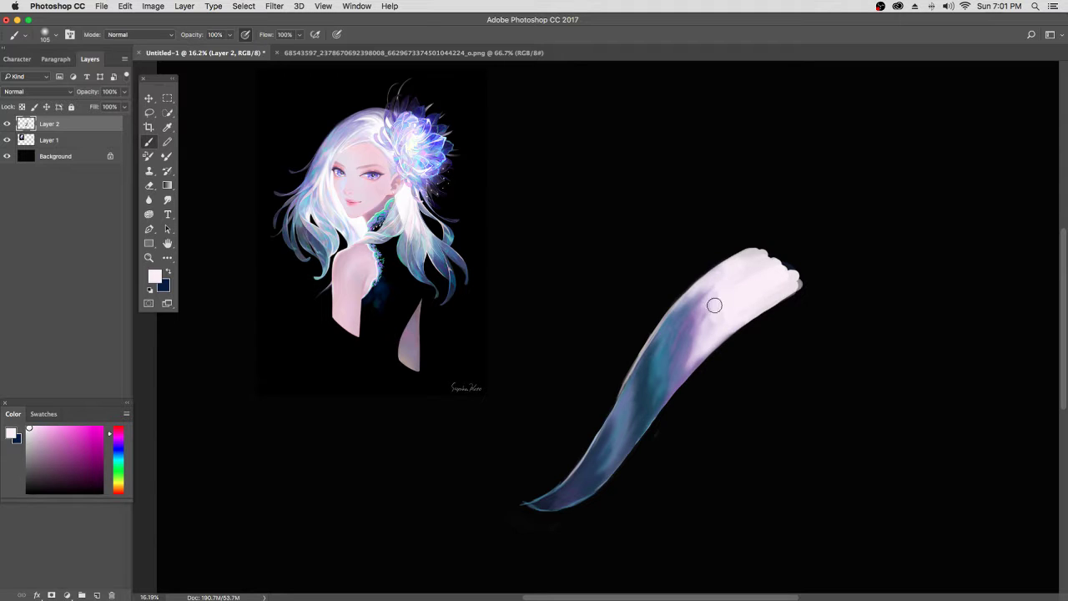
drag(715, 345, 689, 377)
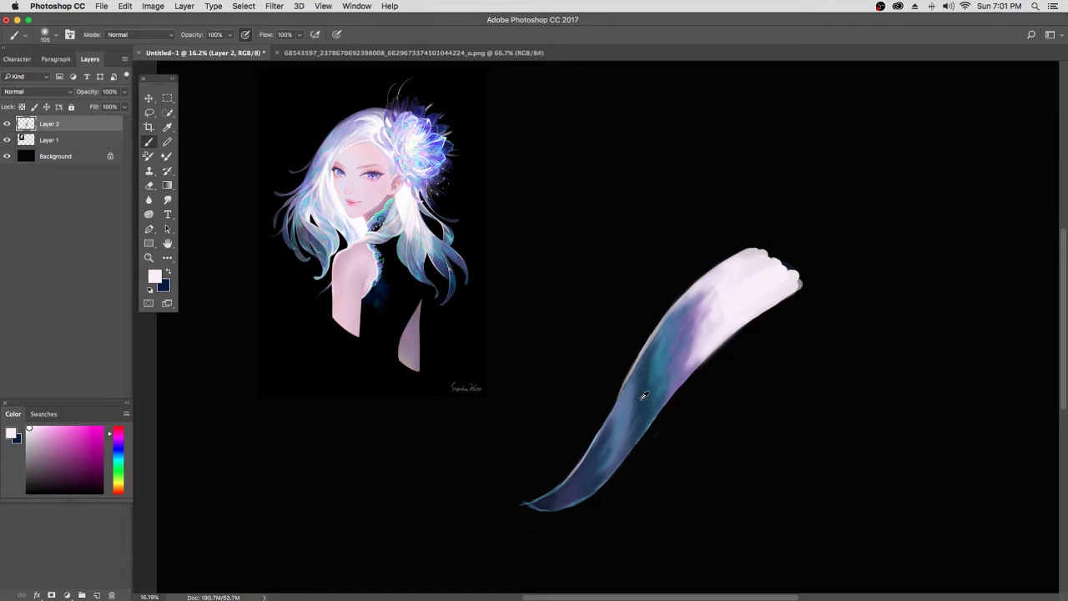
Step: Paint sampled blue along the strand's lower edges and tip, and erase the overspill to restore a clean taper
alt+click(664, 373)
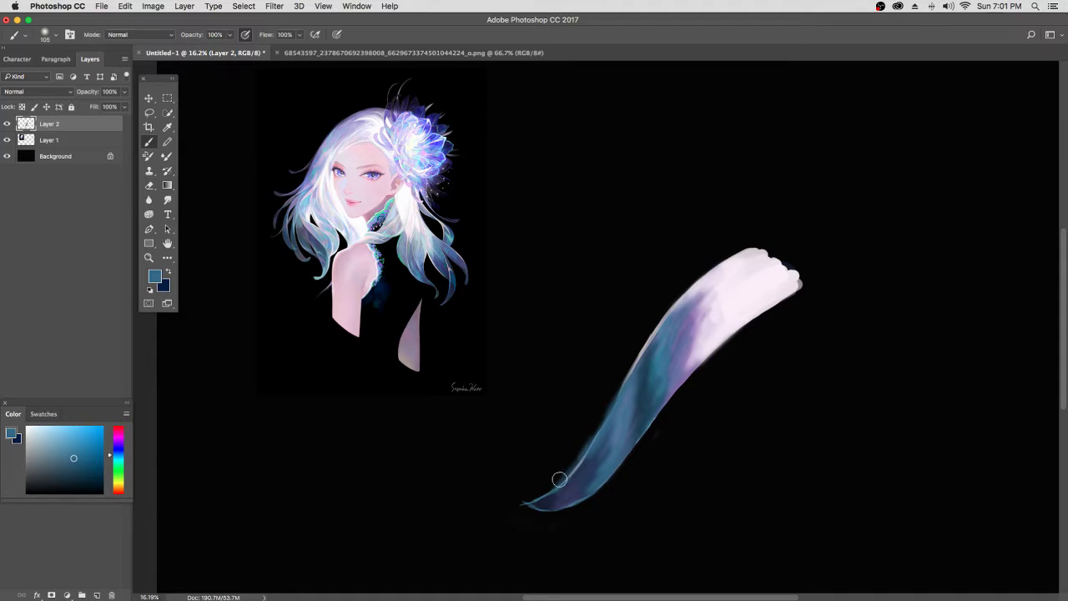
mouse_move(556, 484)
mouse_down()
mouse_move(523, 497)
mouse_move(525, 505)
mouse_move(546, 493)
mouse_move(561, 506)
mouse_move(614, 470)
mouse_up()
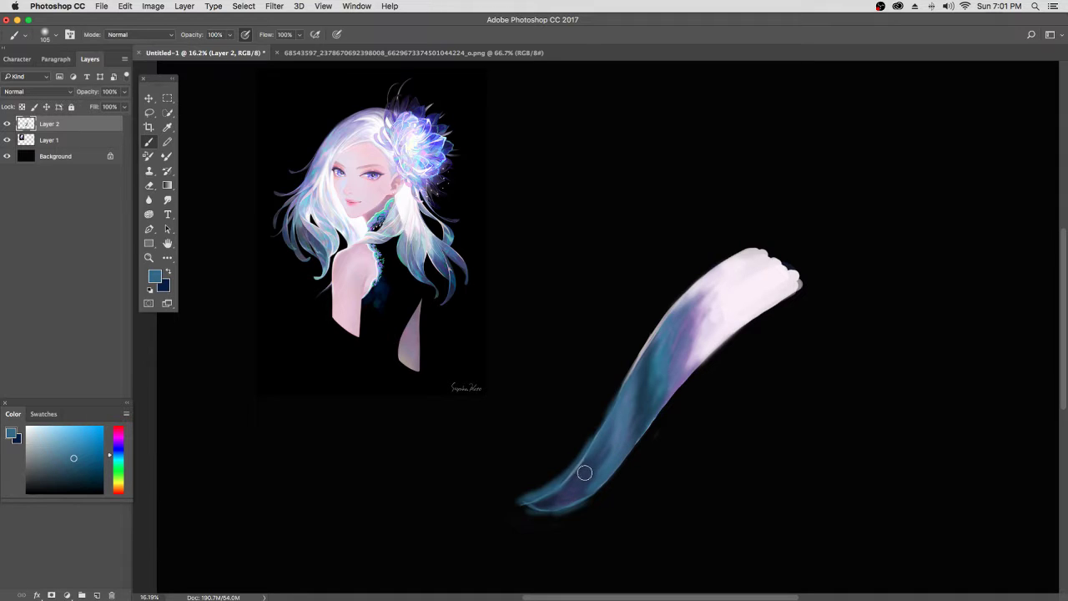
key(e)
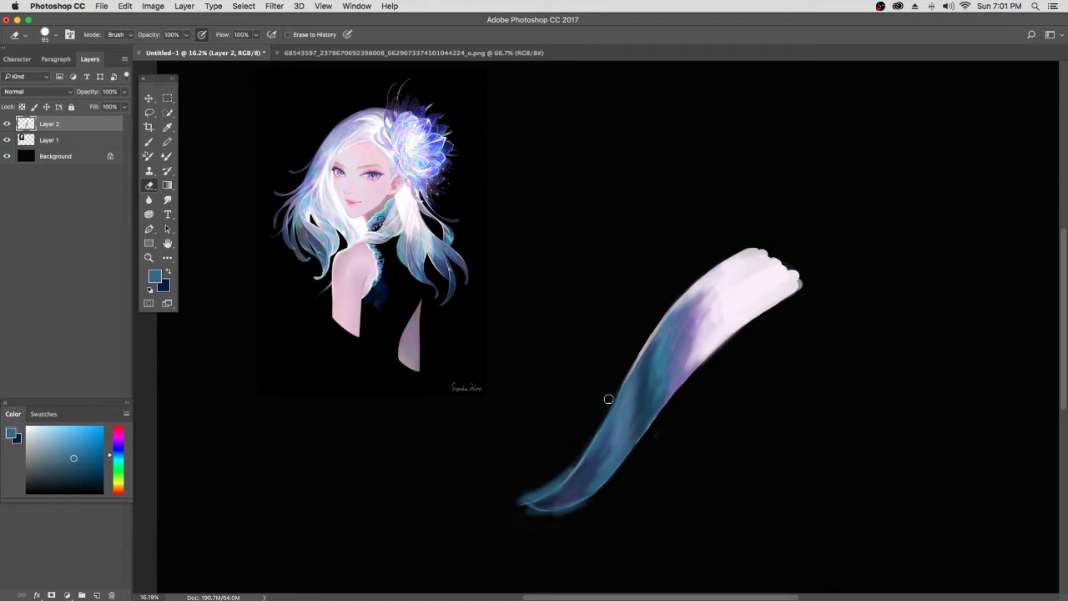
mouse_move(586, 443)
mouse_down()
mouse_move(535, 497)
mouse_move(518, 492)
mouse_move(556, 472)
mouse_move(515, 495)
mouse_move(538, 513)
mouse_move(576, 508)
mouse_up()
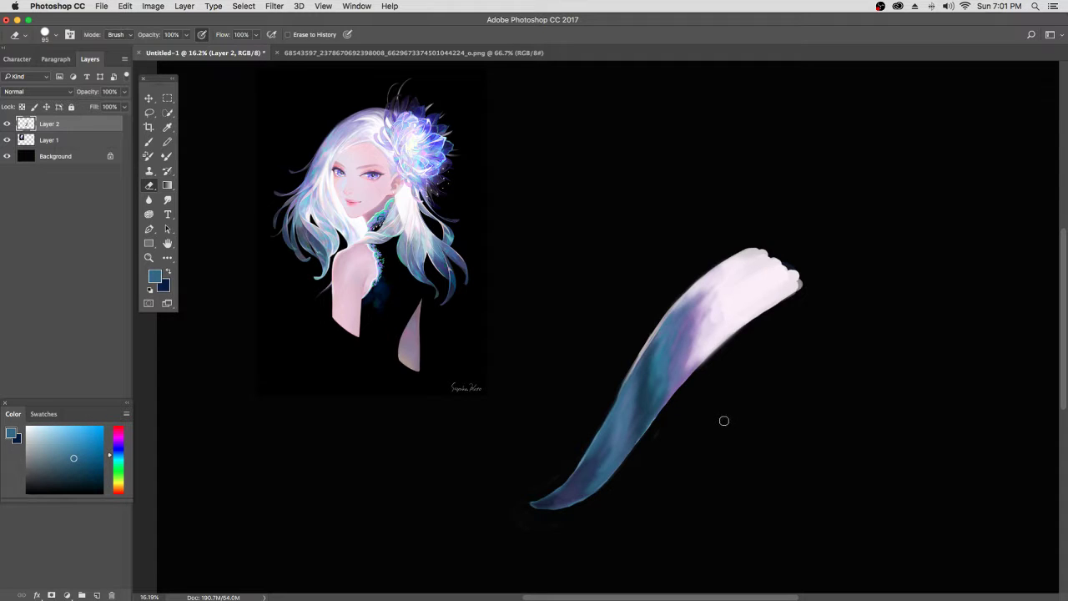
Step: Paint sampled light purple streaks through the strand's lower middle with a soft round brush at 43 px and at 79 px
key(b)
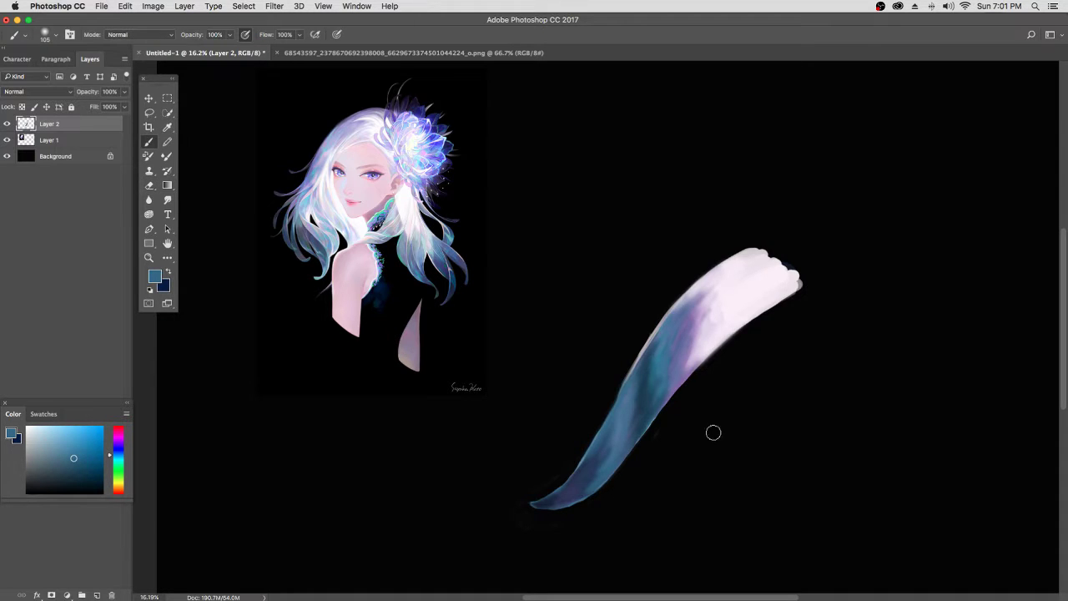
right_click(736, 426)
drag(825, 451, 807, 451)
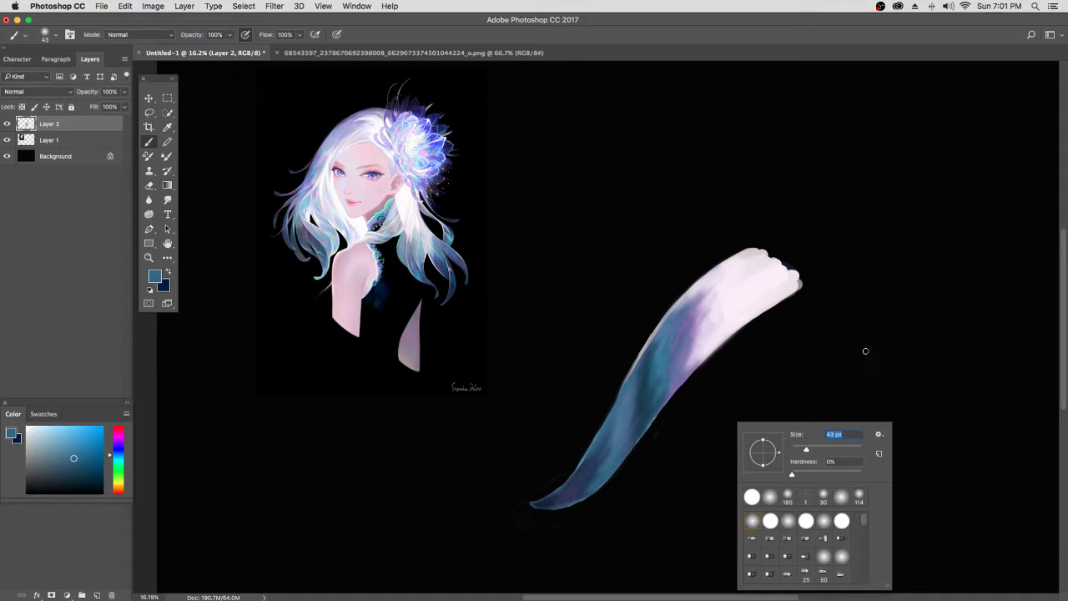
alt+click(703, 310)
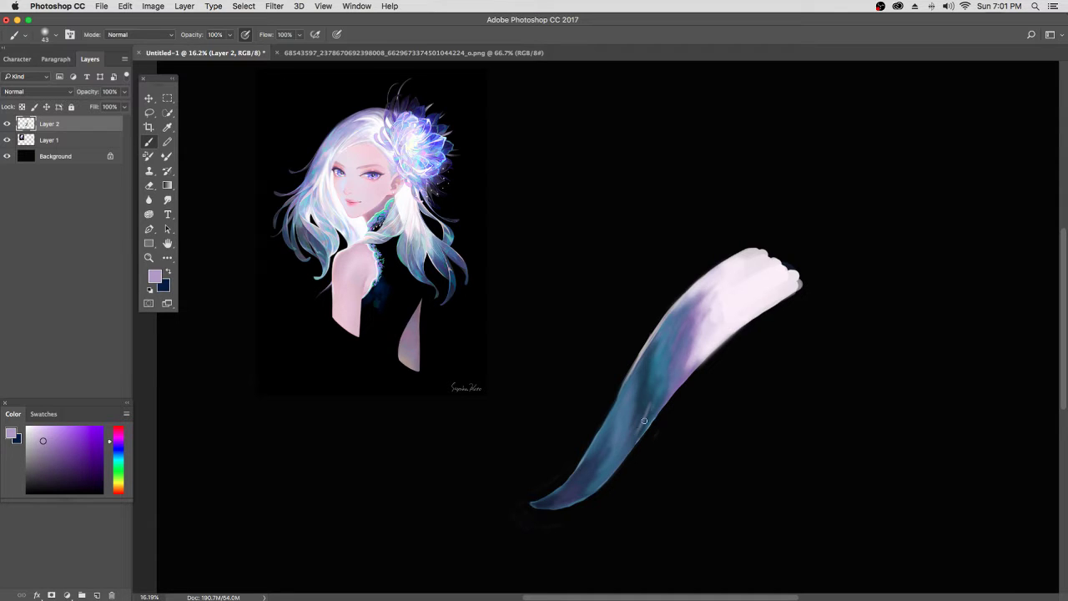
right_click(703, 403)
drag(768, 429, 784, 429)
click(650, 403)
mouse_move(651, 403)
mouse_down()
mouse_move(624, 436)
mouse_move(659, 365)
mouse_up()
Step: Blend the new purple streaks into the strand's middle using sampled blue and dark teal tones
alt+click(665, 357)
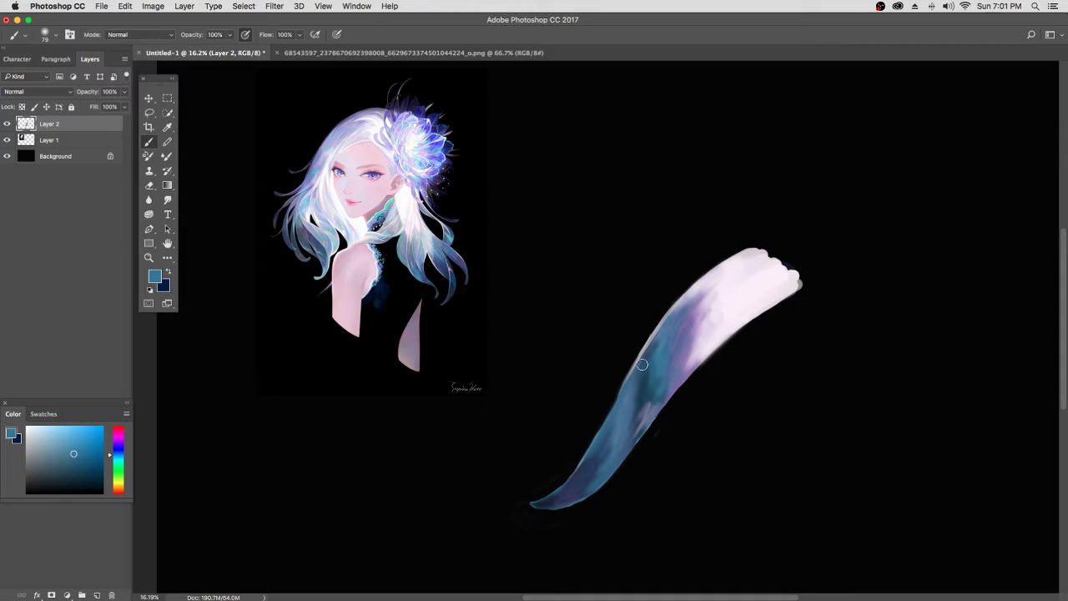
alt+click(643, 407)
mouse_move(643, 407)
mouse_down()
mouse_move(607, 452)
mouse_move(639, 428)
mouse_move(603, 473)
mouse_move(677, 359)
mouse_move(644, 403)
mouse_move(665, 365)
mouse_move(632, 397)
mouse_move(651, 359)
mouse_move(641, 363)
mouse_move(621, 403)
mouse_move(649, 352)
mouse_move(605, 445)
mouse_move(653, 398)
mouse_move(614, 446)
mouse_move(657, 409)
mouse_move(588, 490)
mouse_move(662, 396)
mouse_move(662, 366)
mouse_up()
alt+click(653, 401)
alt+click(644, 385)
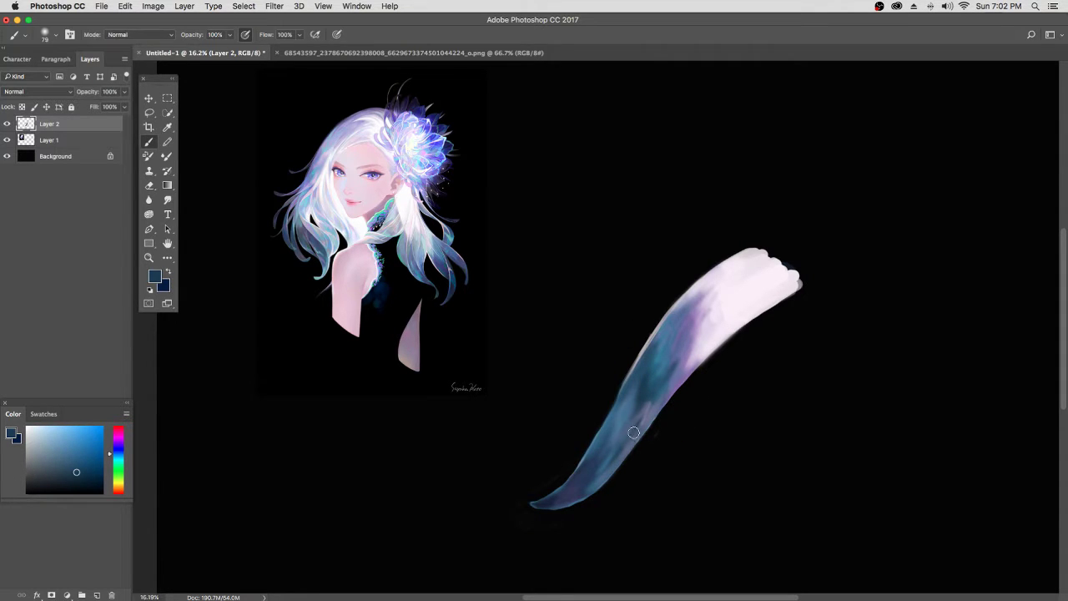
mouse_move(630, 431)
mouse_down()
mouse_move(600, 473)
mouse_move(630, 440)
mouse_up()
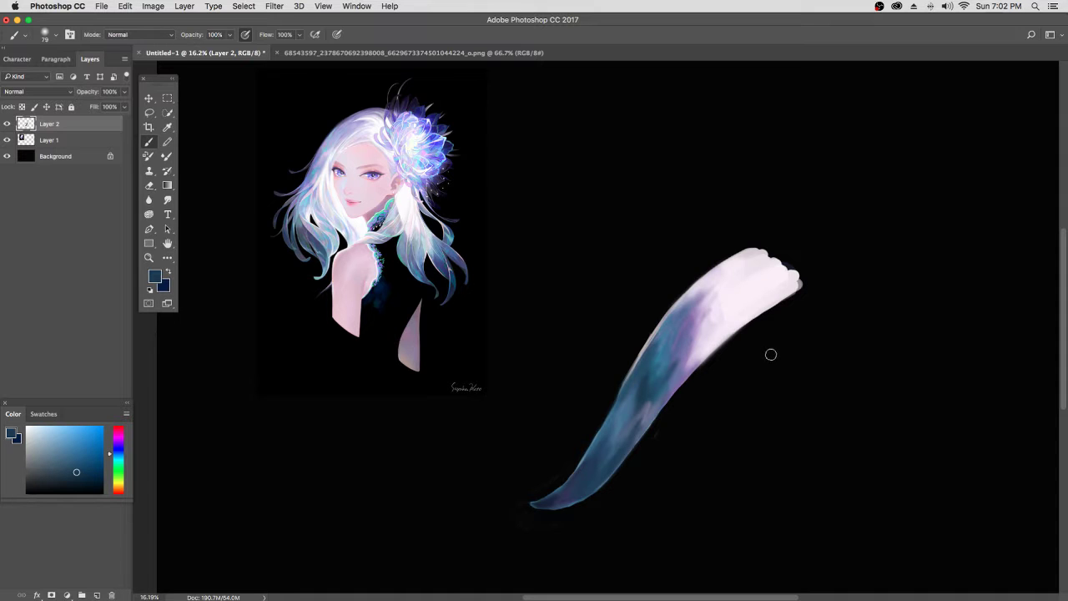
Step: Paint lavender sampled from the reference hair along the strand's upper-left edge and blend the transition with sampled pale pink
alt+click(363, 111)
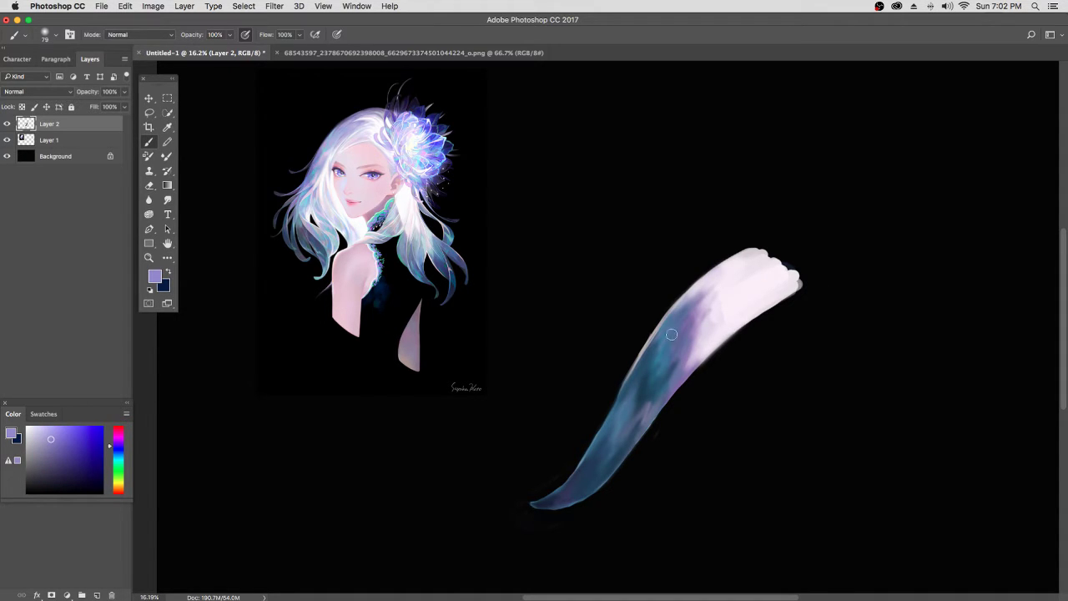
mouse_move(672, 334)
mouse_down()
mouse_move(734, 252)
mouse_move(750, 253)
mouse_move(677, 313)
mouse_up()
alt+click(725, 276)
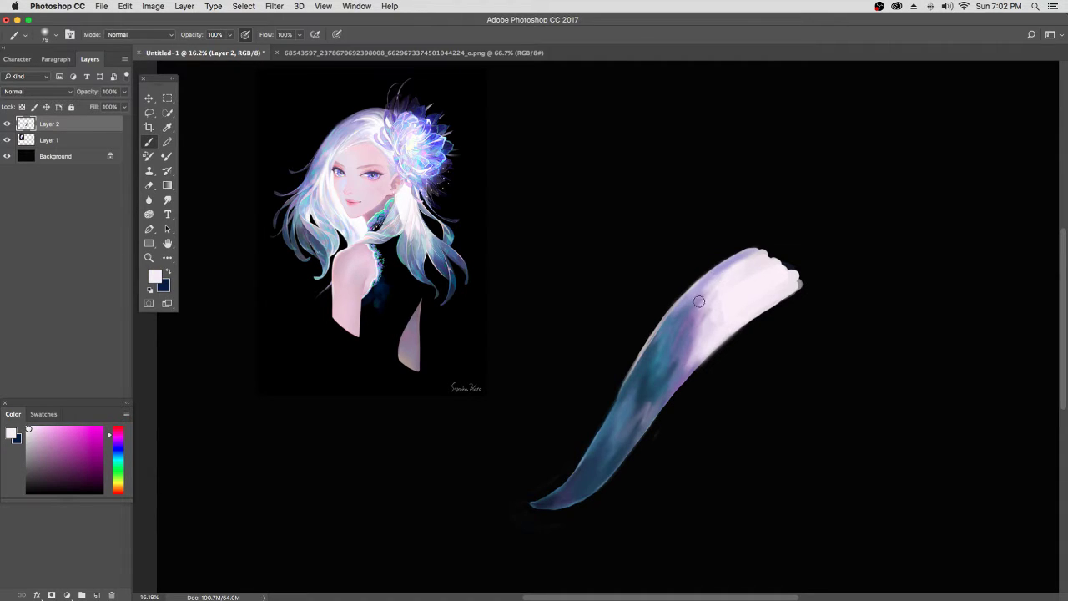
drag(699, 301, 678, 344)
Step: Extend sampled lavender down the strand's left edge and deepen the middle with sampled dark teal
alt+click(692, 300)
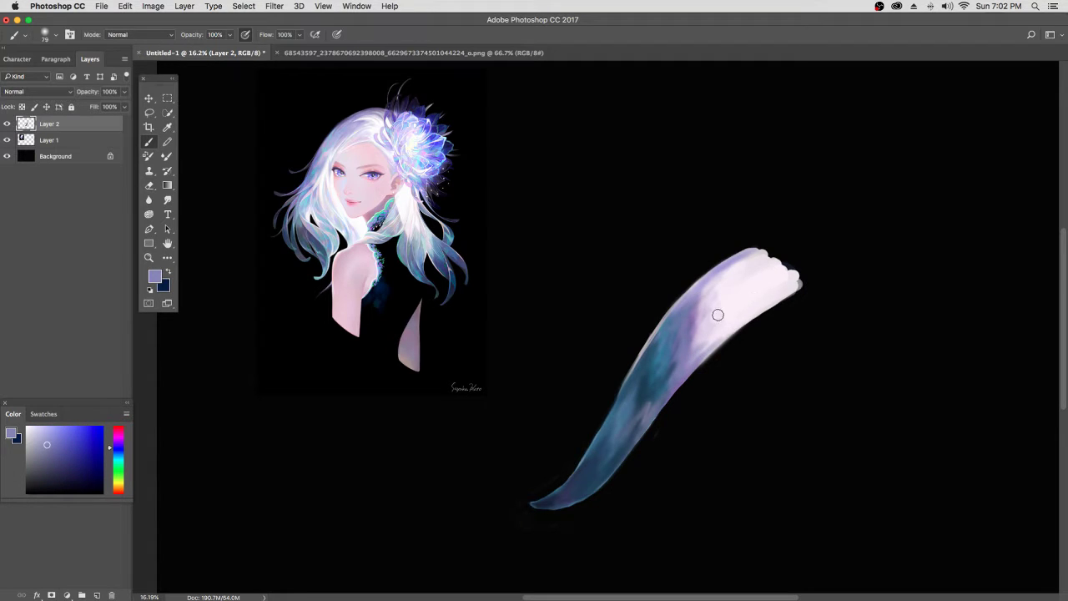
alt+click(698, 288)
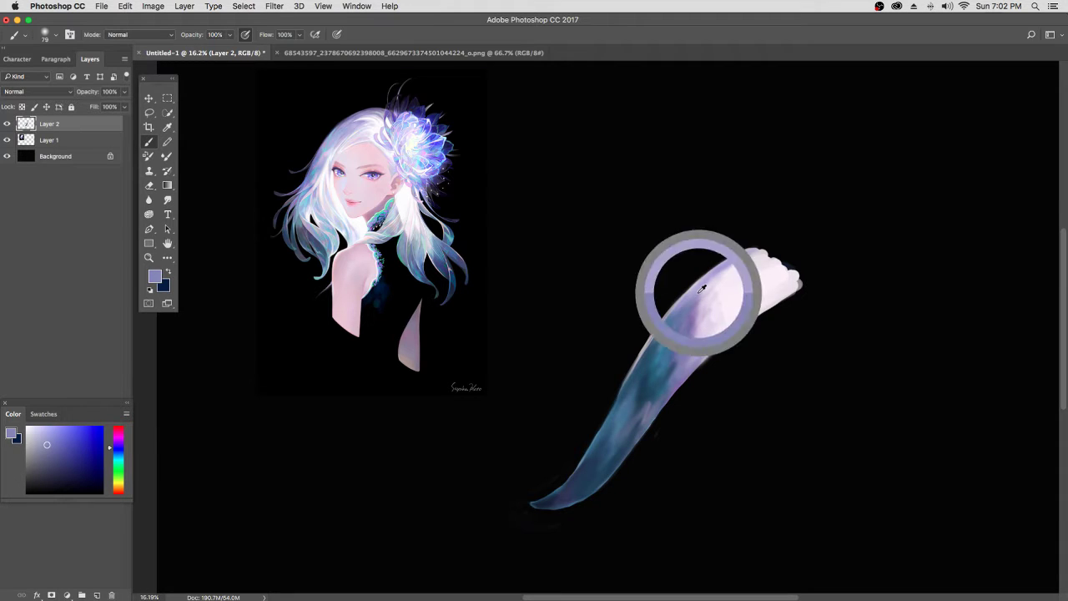
mouse_move(682, 304)
mouse_down()
mouse_move(631, 376)
mouse_move(647, 353)
mouse_up()
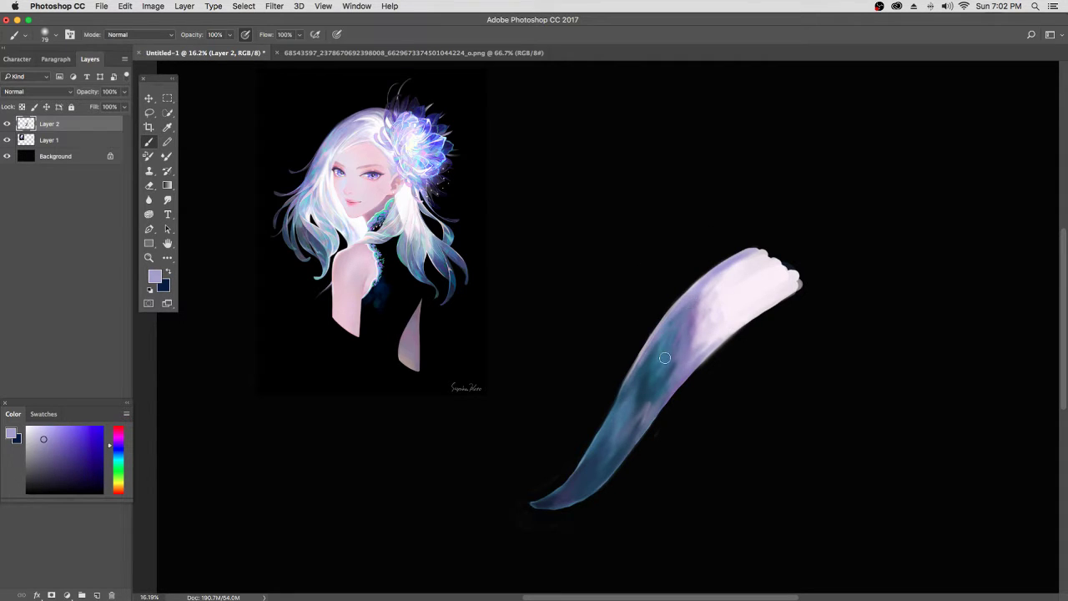
alt+click(649, 380)
mouse_move(654, 366)
mouse_down()
mouse_move(666, 330)
mouse_move(638, 405)
mouse_move(667, 367)
mouse_move(641, 420)
mouse_move(670, 378)
mouse_move(640, 420)
mouse_move(664, 393)
mouse_move(640, 402)
mouse_up()
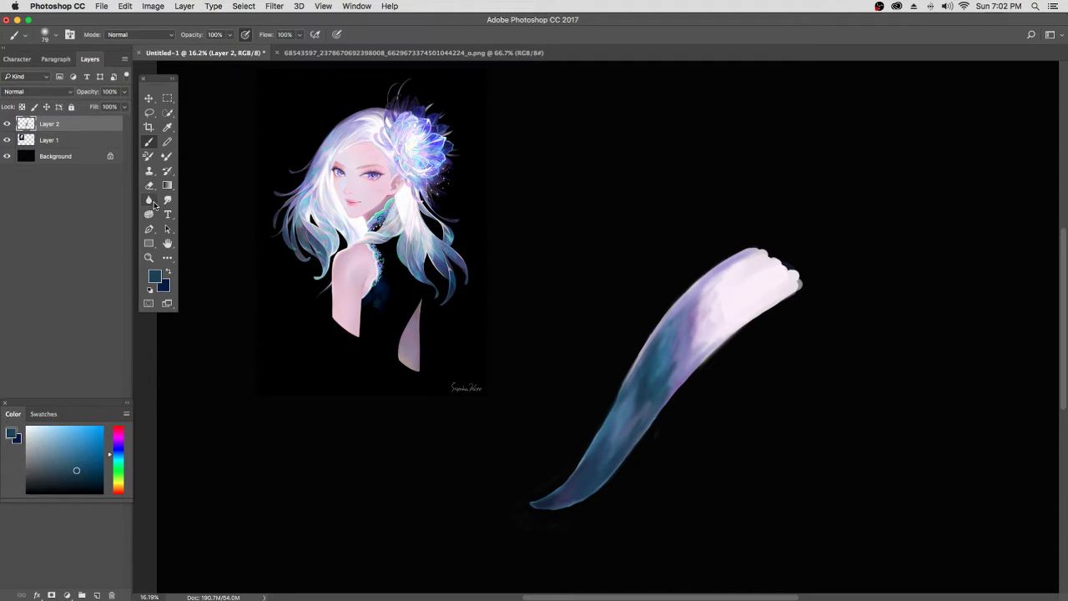
Step: Smudge the strand's blue-purple transition with a harder 236 px Smudge brush at 16% strength
click(170, 204)
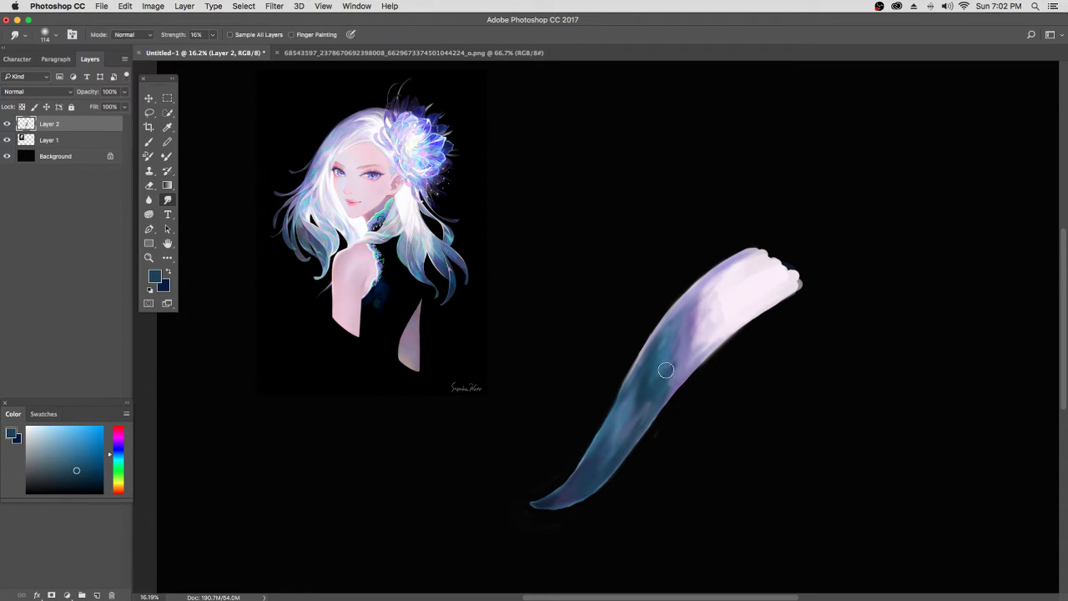
right_click(750, 375)
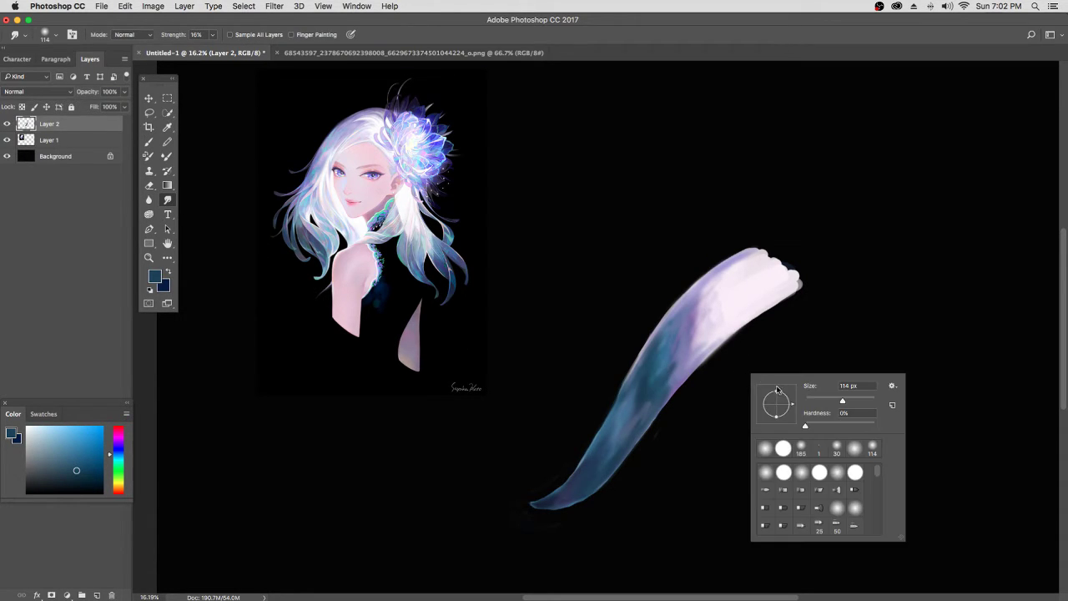
drag(841, 404, 860, 404)
drag(804, 427, 832, 427)
click(680, 326)
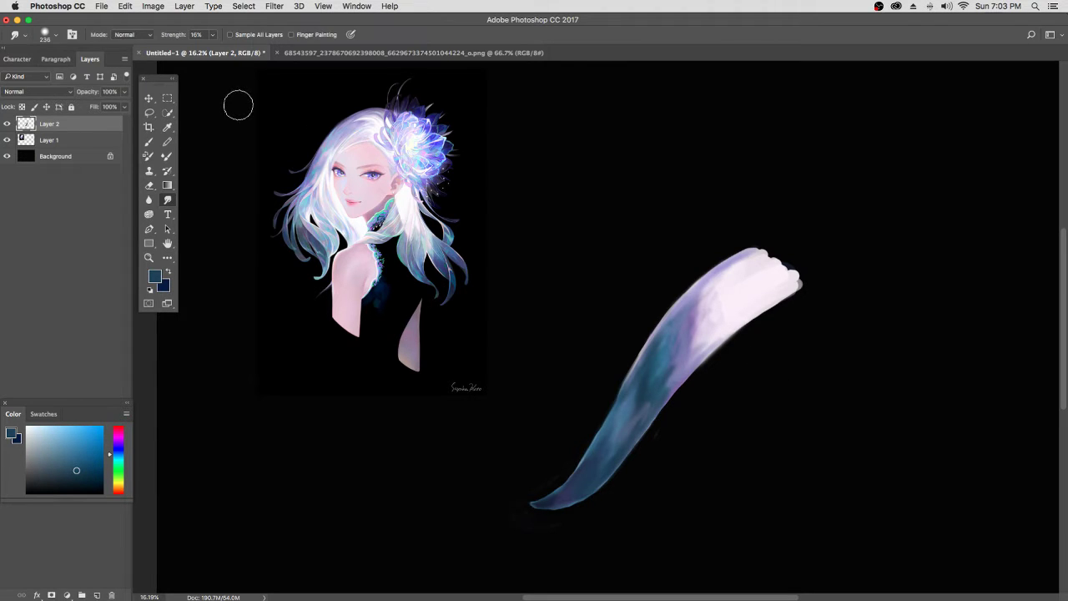
Step: Raise the Smudge strength to 100% and pull the purple down into the strand's teal middle
click(212, 39)
drag(212, 48, 256, 52)
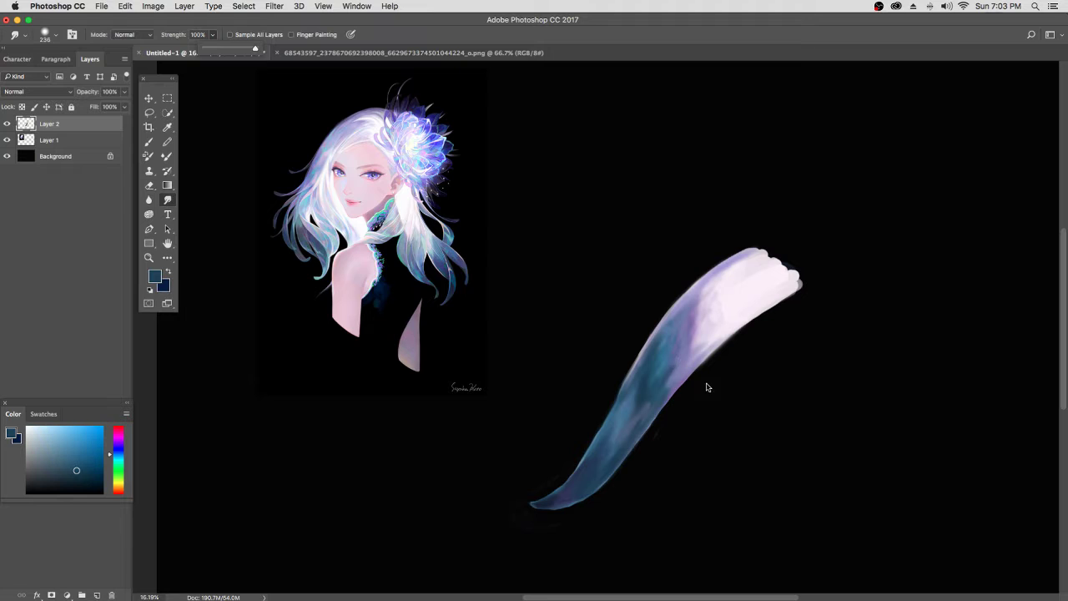
click(670, 354)
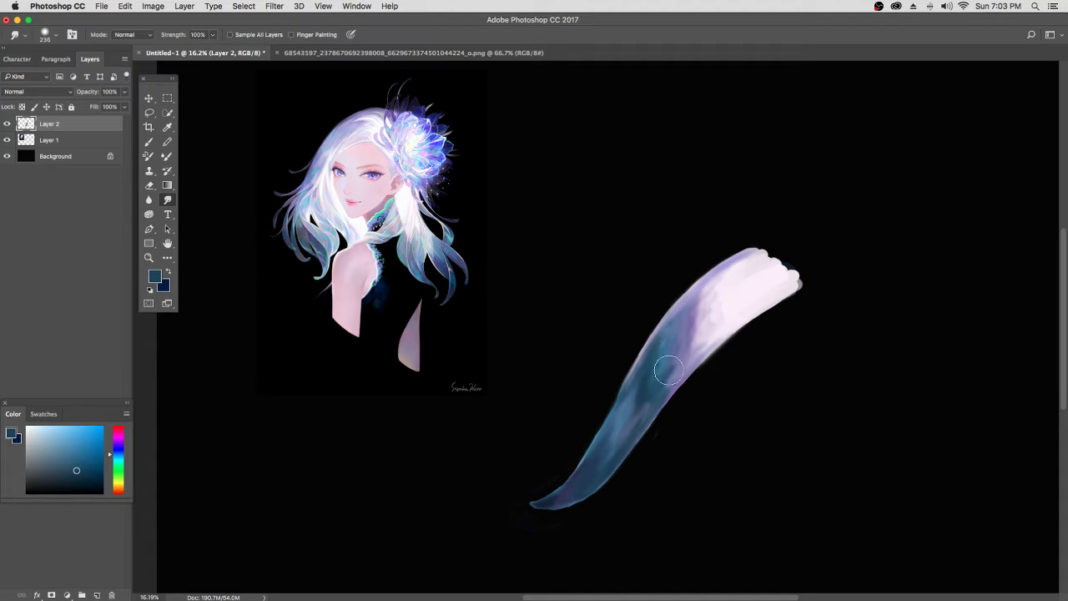
drag(669, 370, 642, 403)
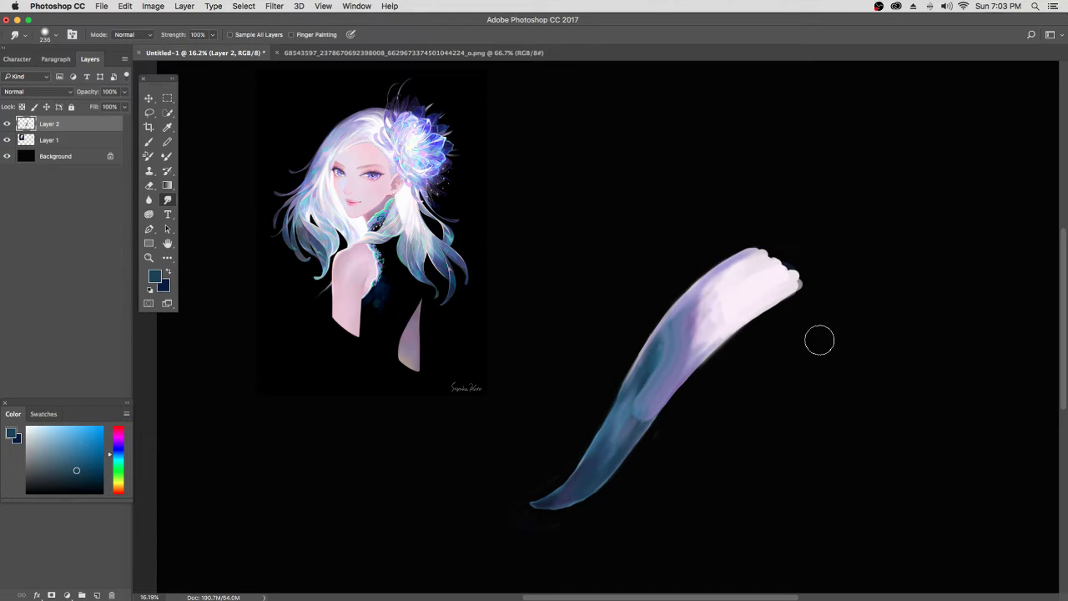
Step: Lower the Smudge strength to 58% and smooth the colors through the strand's lower half and middle
click(213, 34)
drag(215, 49, 189, 52)
click(635, 422)
drag(594, 466, 653, 393)
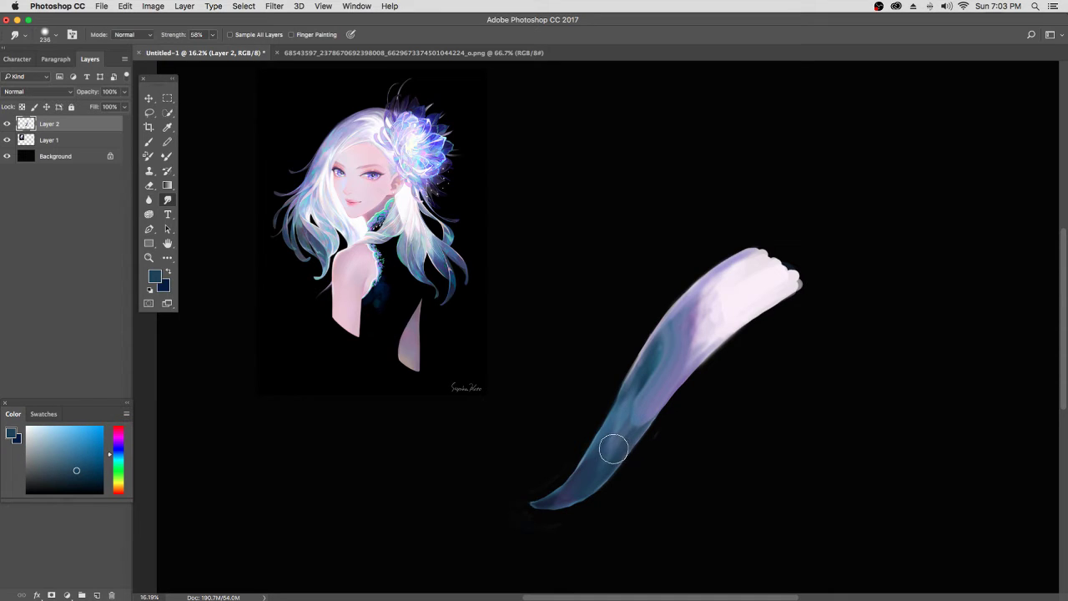
drag(632, 428, 679, 347)
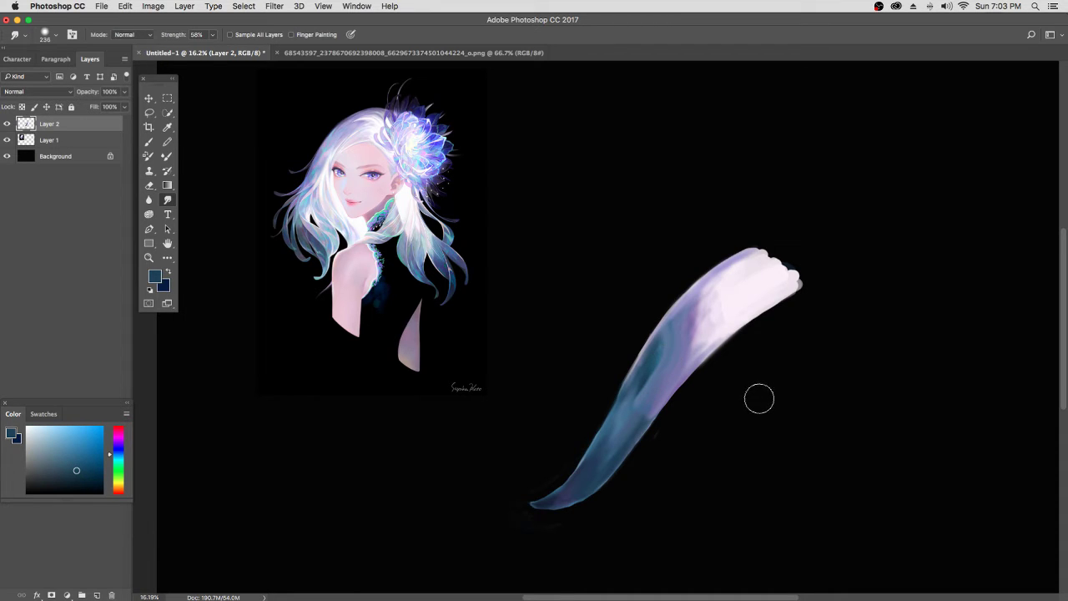
Step: Paint a thin light-lavender streak down the strand's middle with a soft 52 px brush, and refine it with sampled blue
key(b)
right_click(779, 382)
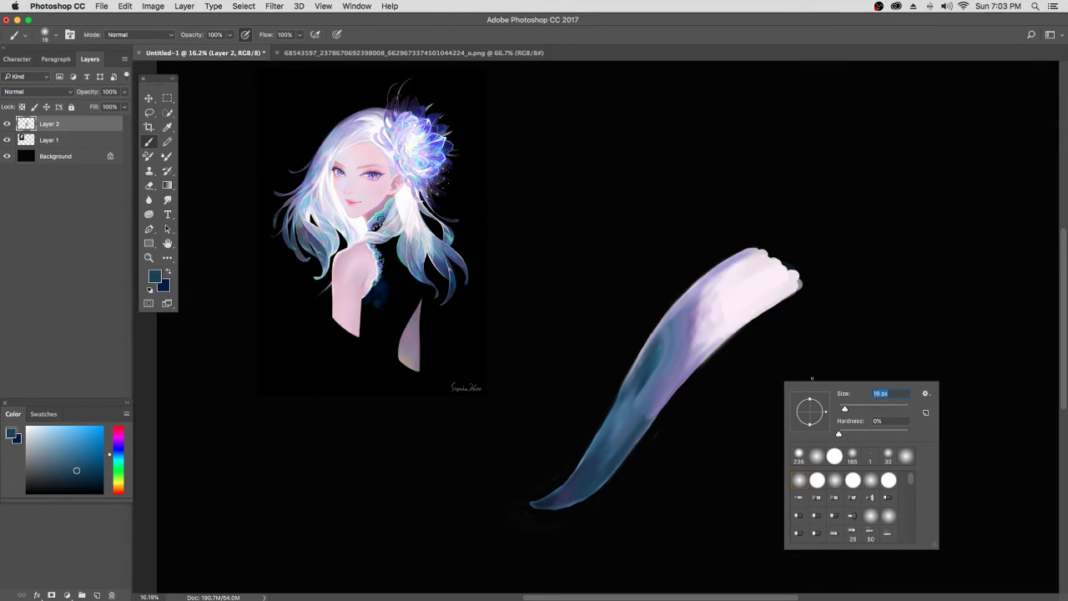
drag(845, 411, 859, 411)
alt+click(705, 309)
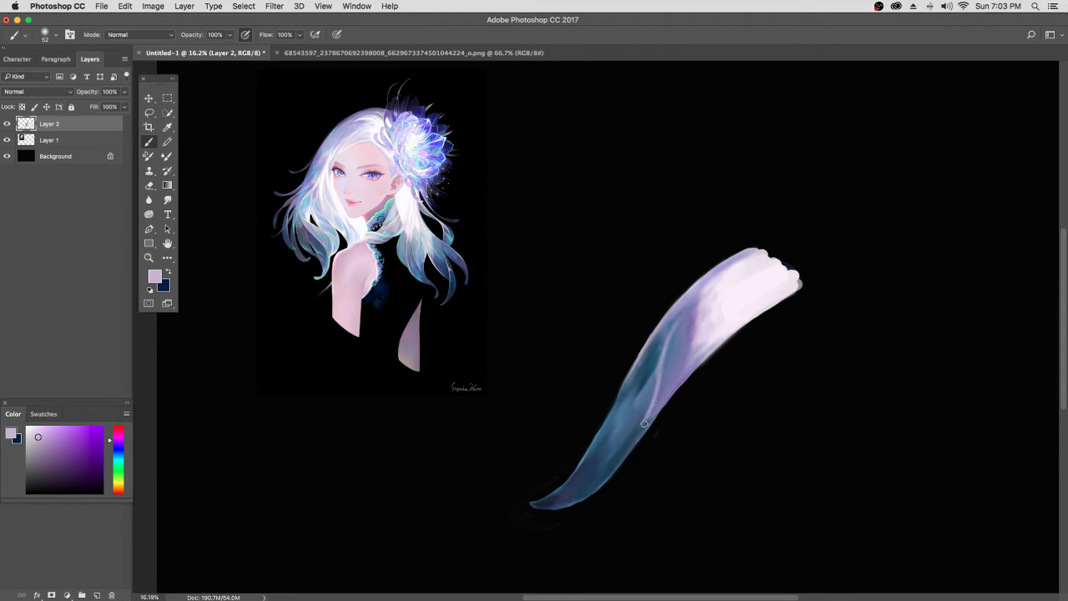
alt+click(681, 323)
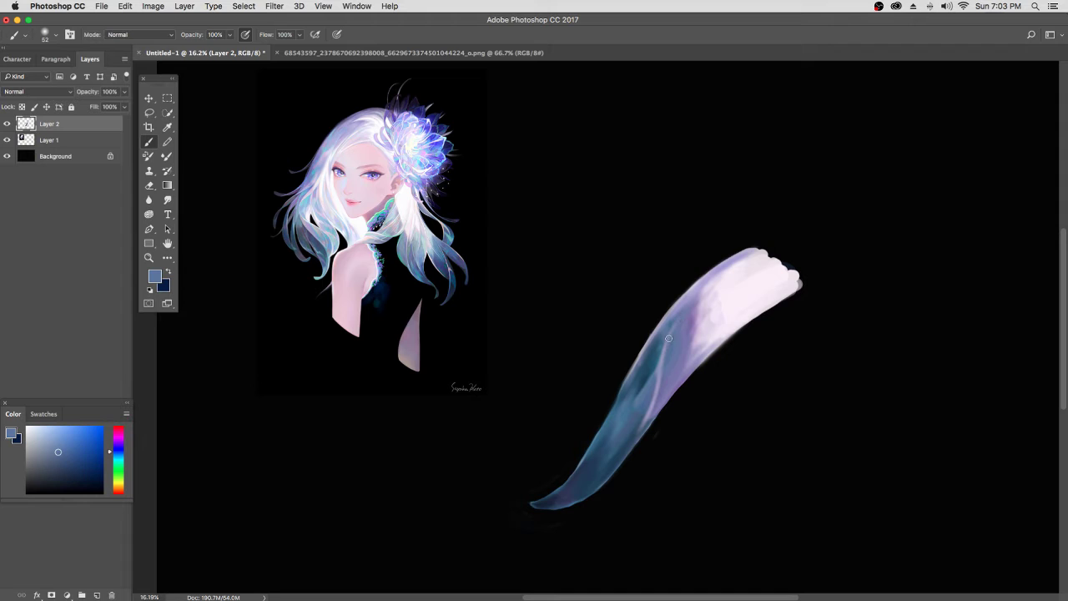
alt+click(705, 312)
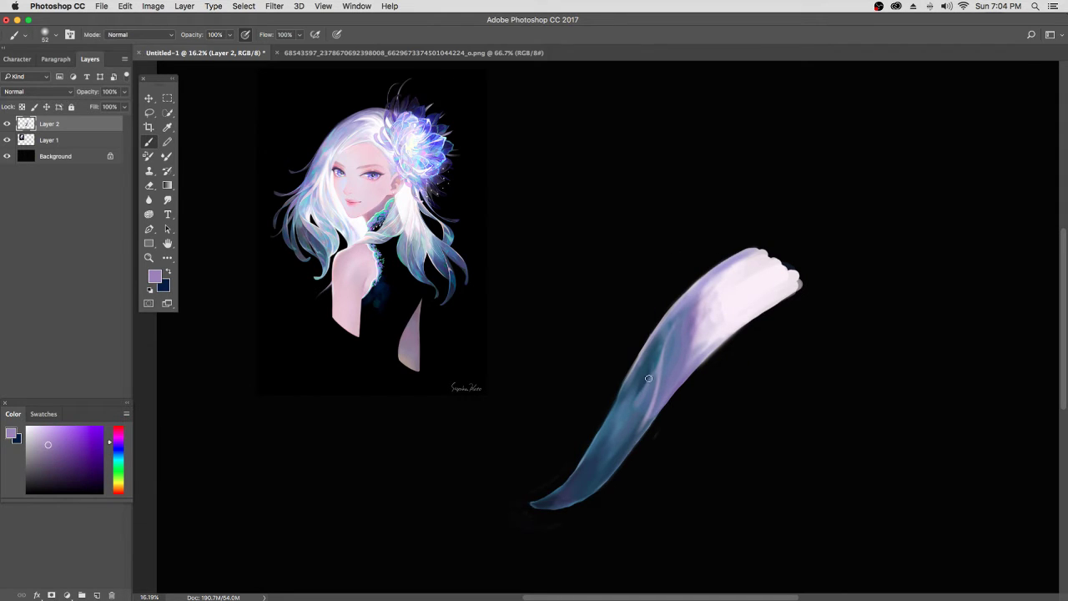
Step: Add fine purple streaks through the strand's teal middle and soften them downward with sampled teal-blue
mouse_move(653, 352)
mouse_down()
mouse_move(635, 394)
mouse_move(647, 369)
mouse_up()
drag(631, 405, 658, 336)
alt+click(660, 345)
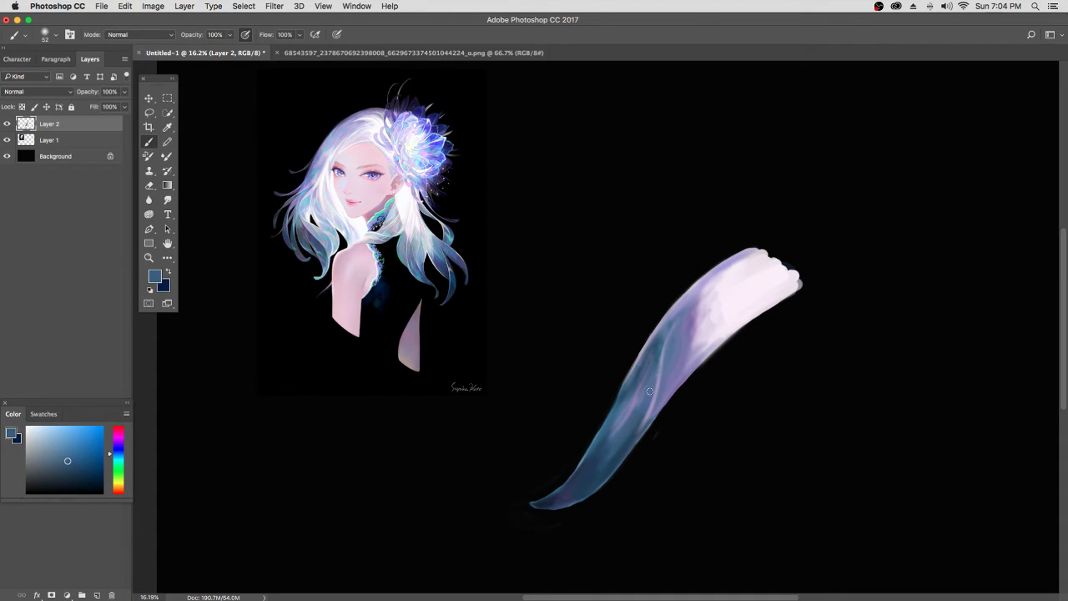
mouse_move(650, 391)
mouse_down()
mouse_move(627, 409)
mouse_move(641, 383)
mouse_move(611, 438)
mouse_move(660, 400)
mouse_move(687, 302)
mouse_move(571, 464)
mouse_up()
alt+click(684, 301)
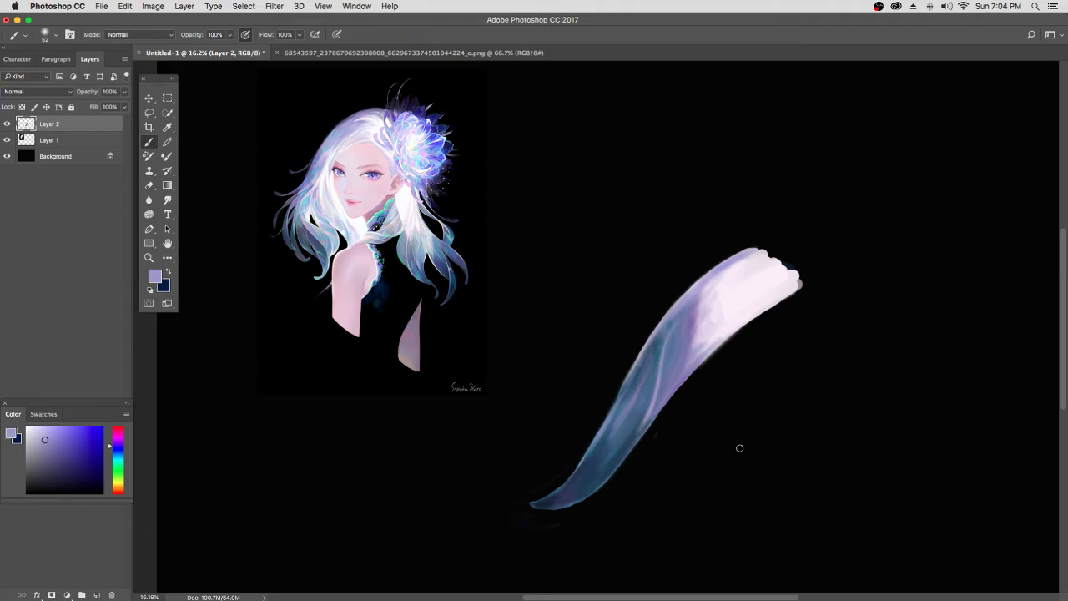
Step: Highlight the strand's left edge in sampled pinkish white with a hard 36 px brush, and thin it with sampled blue
right_click(756, 428)
click(793, 526)
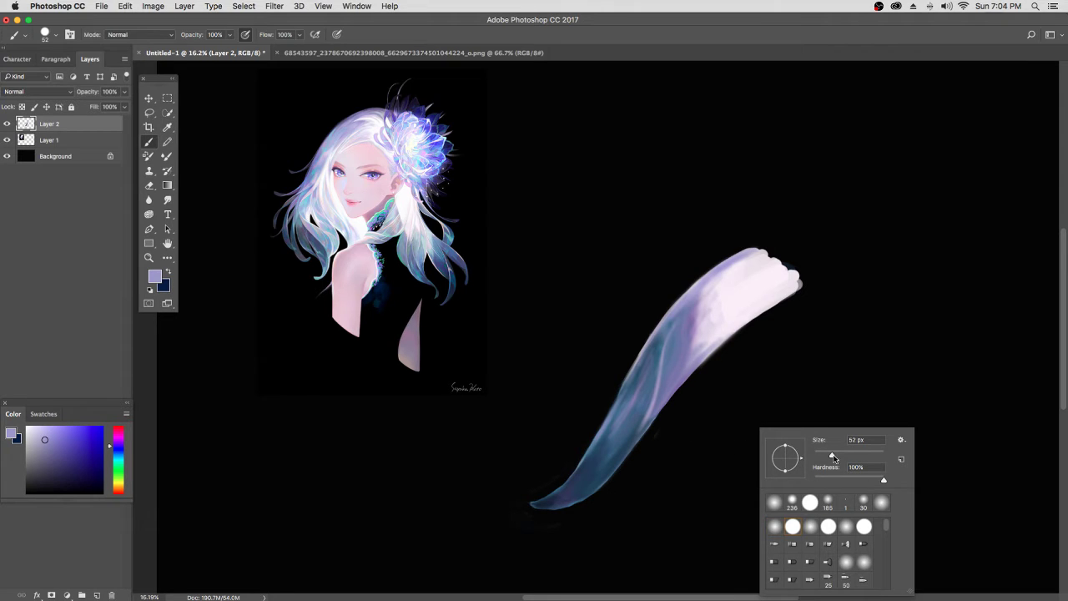
drag(833, 457, 827, 460)
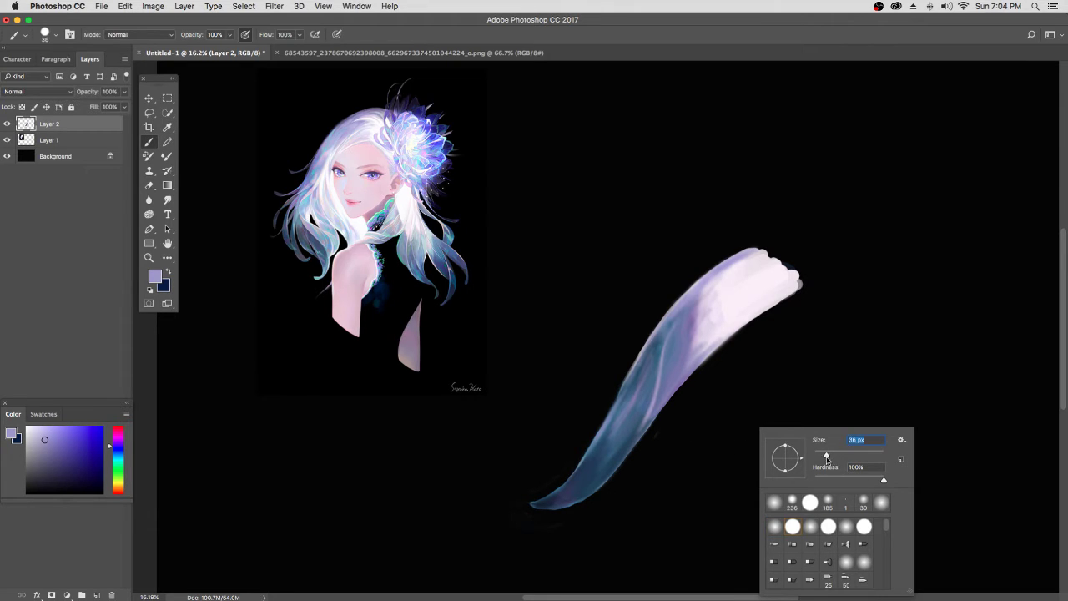
key(Return)
alt+click(717, 292)
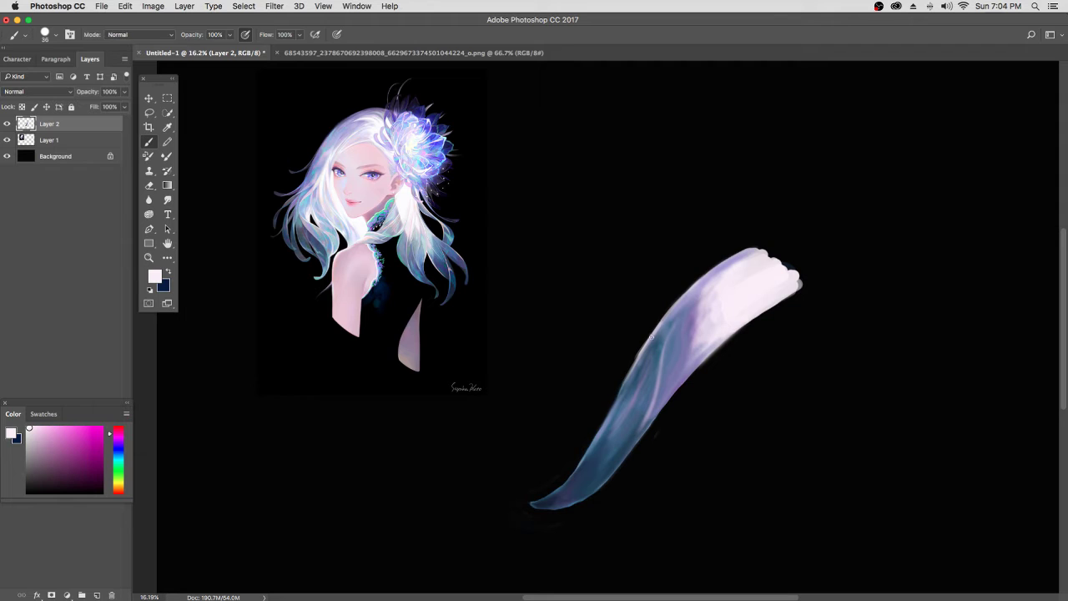
drag(627, 372, 581, 452)
alt+click(615, 423)
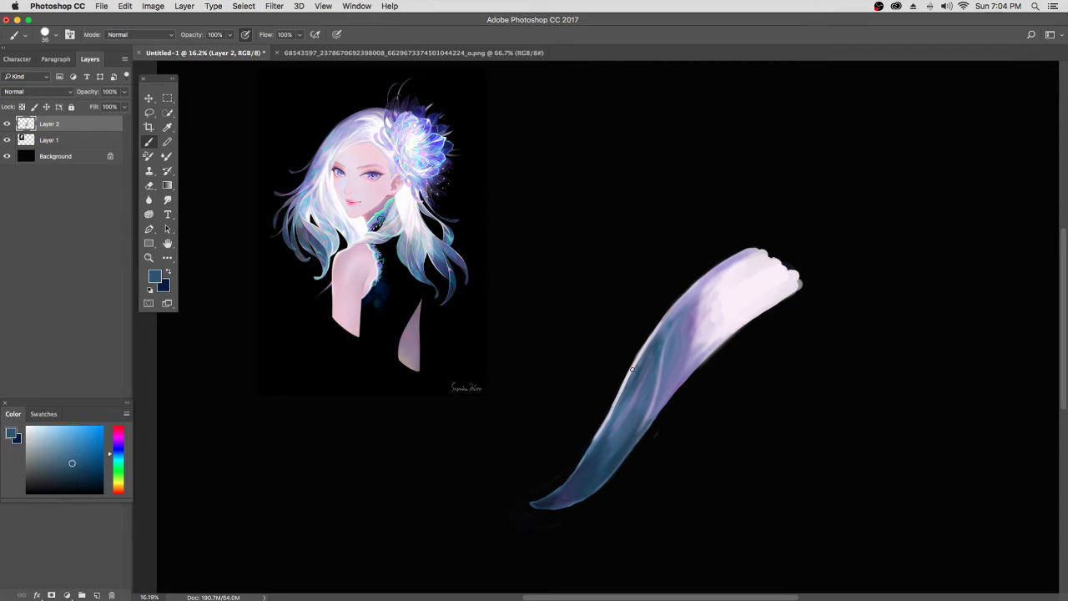
drag(636, 364, 595, 440)
Step: Enlarge the hard round brush to 191 px
right_click(764, 409)
drag(839, 419, 846, 420)
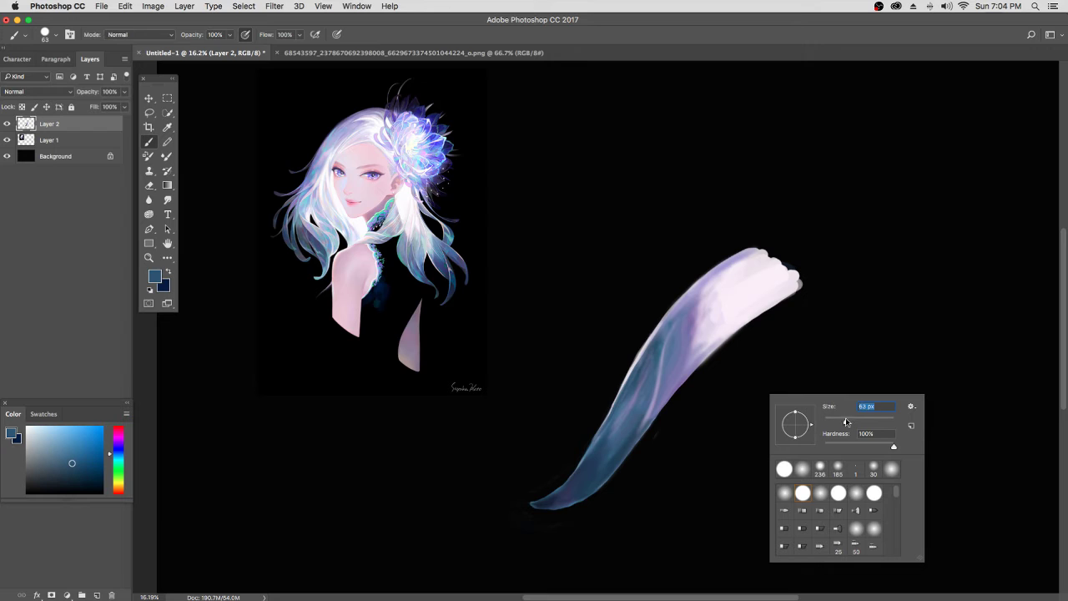
drag(863, 424, 875, 421)
Step: Try extending sampled blue up into the strand's purple area with the hard brush, and undo the strokes
click(649, 365)
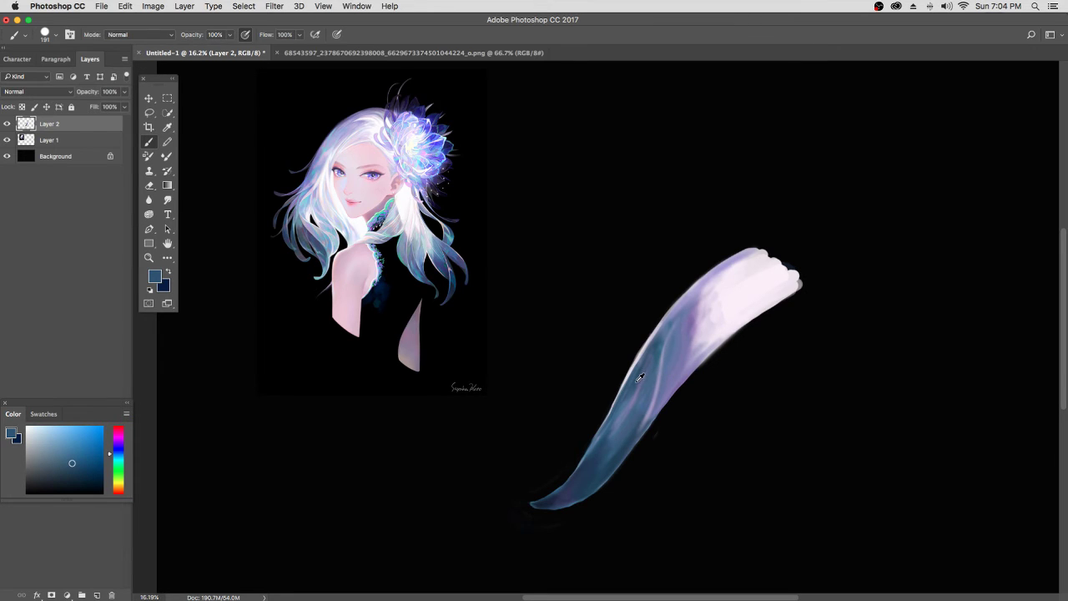
mouse_move(698, 300)
mouse_down()
mouse_move(683, 330)
mouse_move(711, 327)
mouse_up()
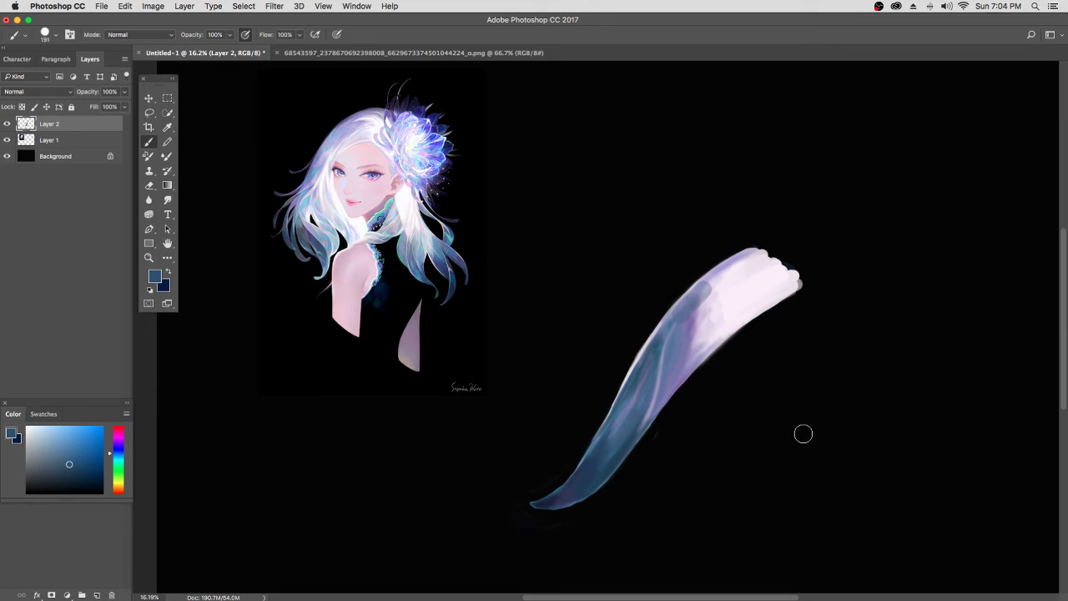
key(super+alt+z)
key(super+alt+z)
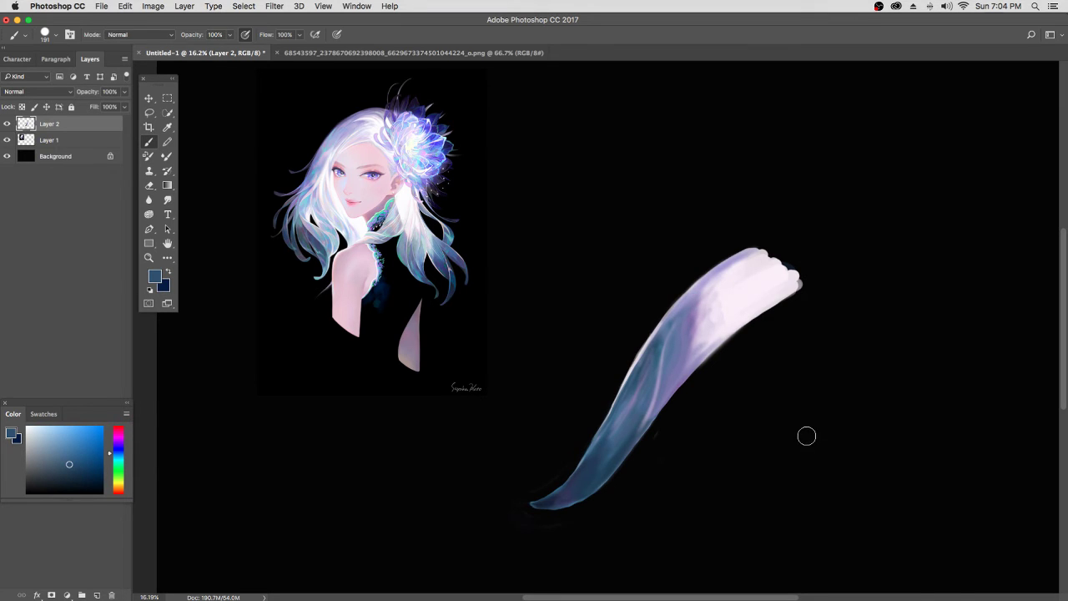
Step: Blend blue into the strand's purple transition with the soft round brush at 191 px
right_click(808, 435)
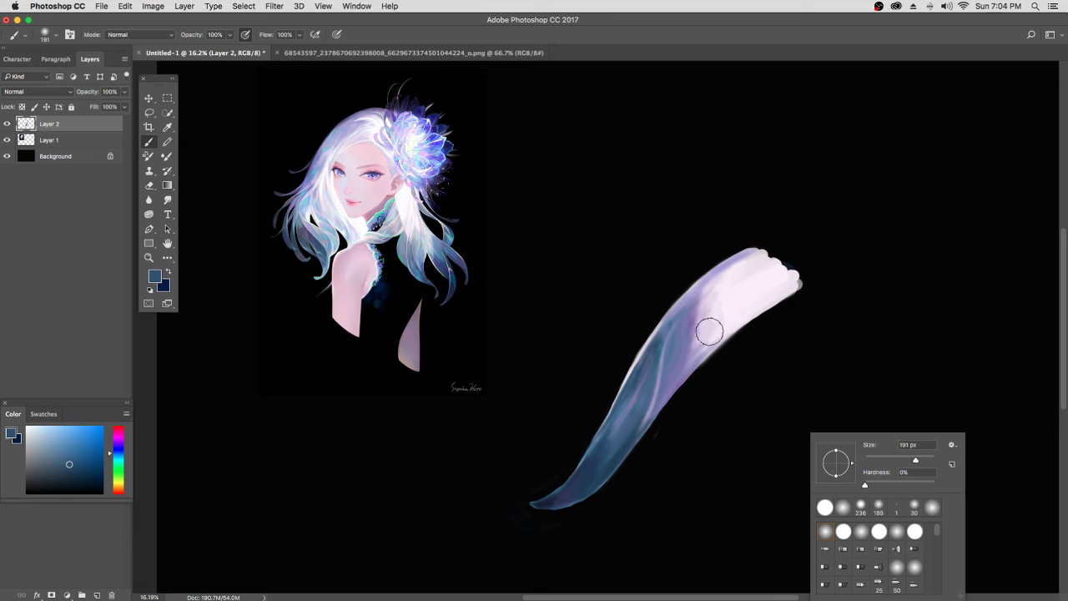
click(692, 307)
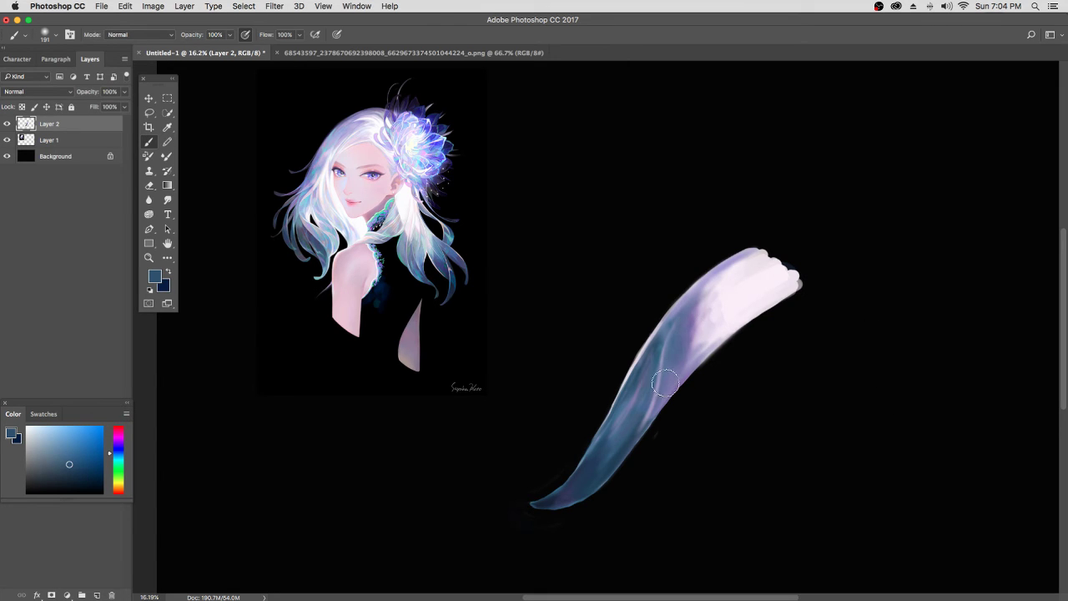
drag(715, 310, 693, 354)
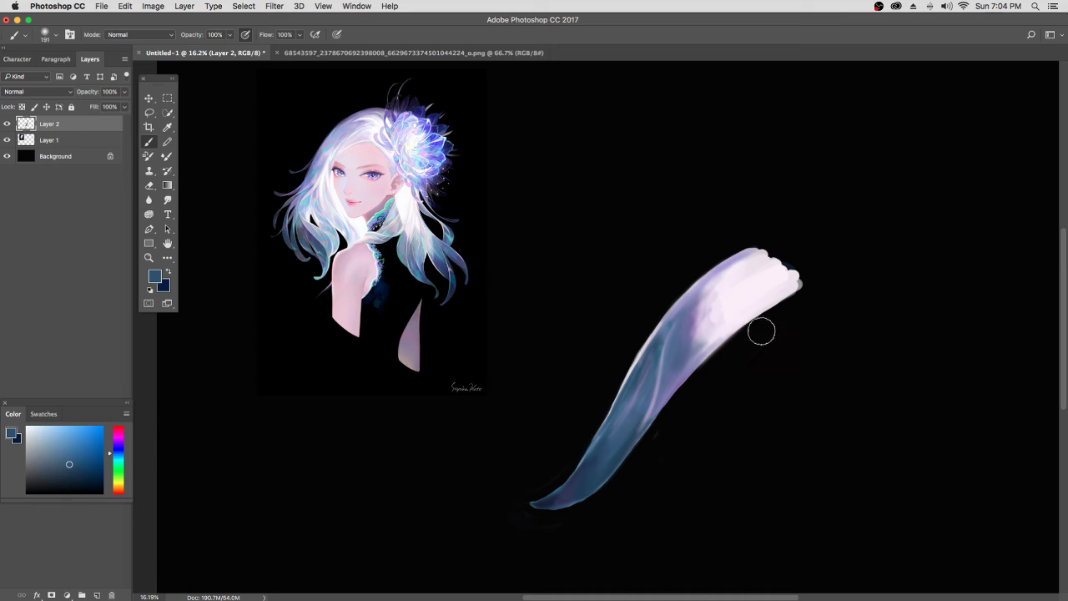
Step: Paint teal streaks sampled from the reference hair into the strand with a soft 52 px brush, and sample the hair's greyish lavender
right_click(765, 391)
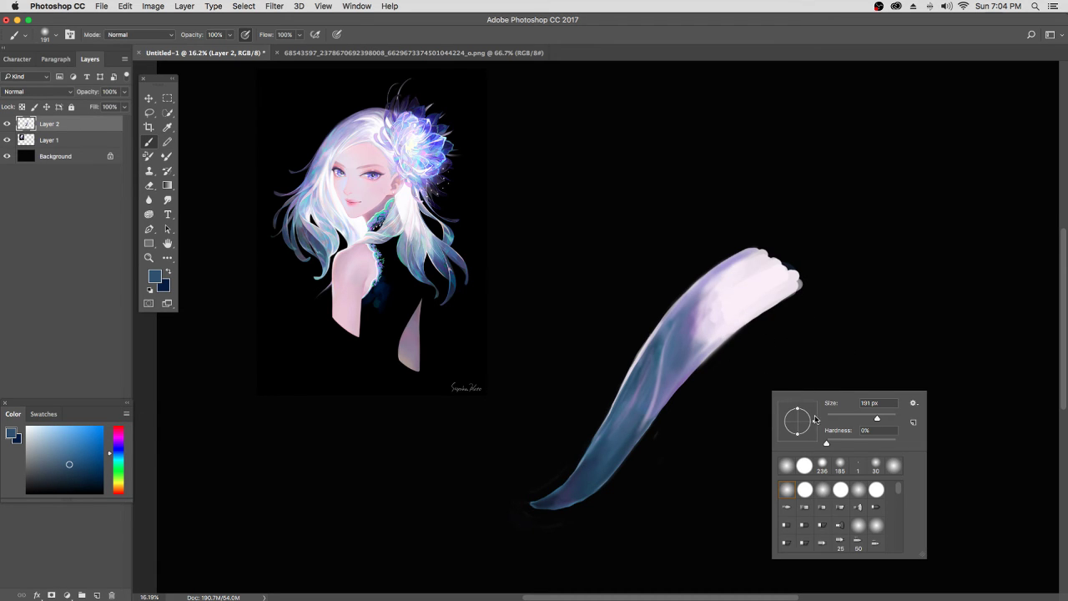
click(867, 399)
scroll(866, 399, down, 10)
alt+click(457, 231)
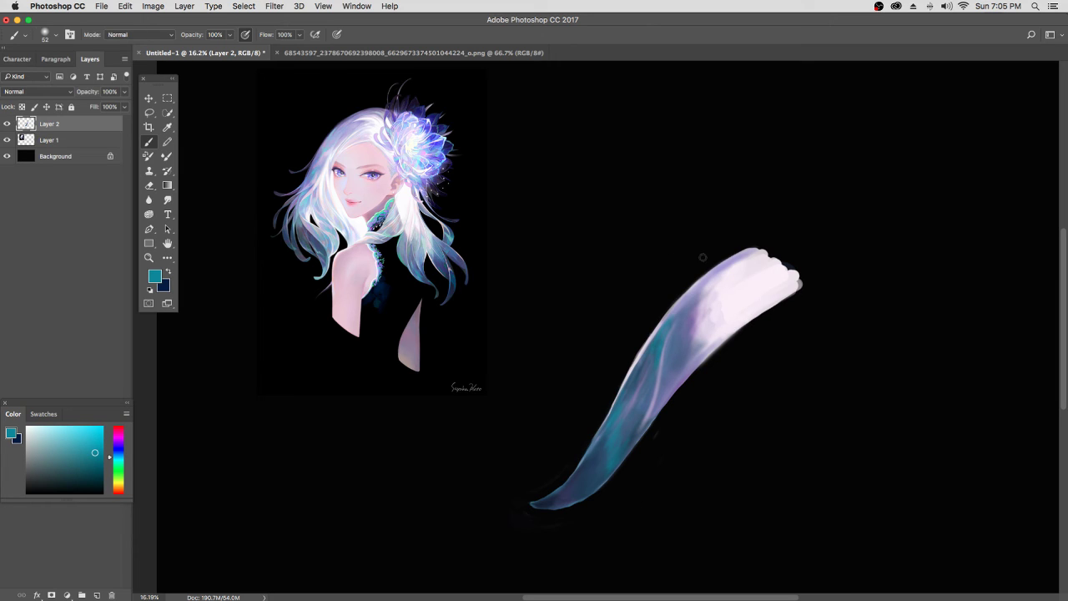
alt+click(311, 224)
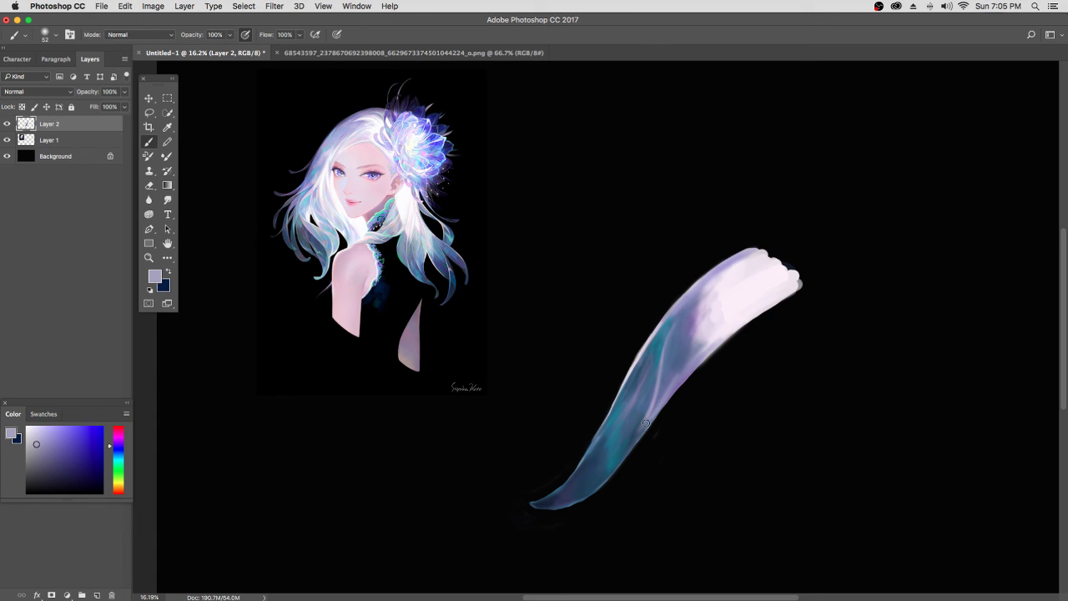